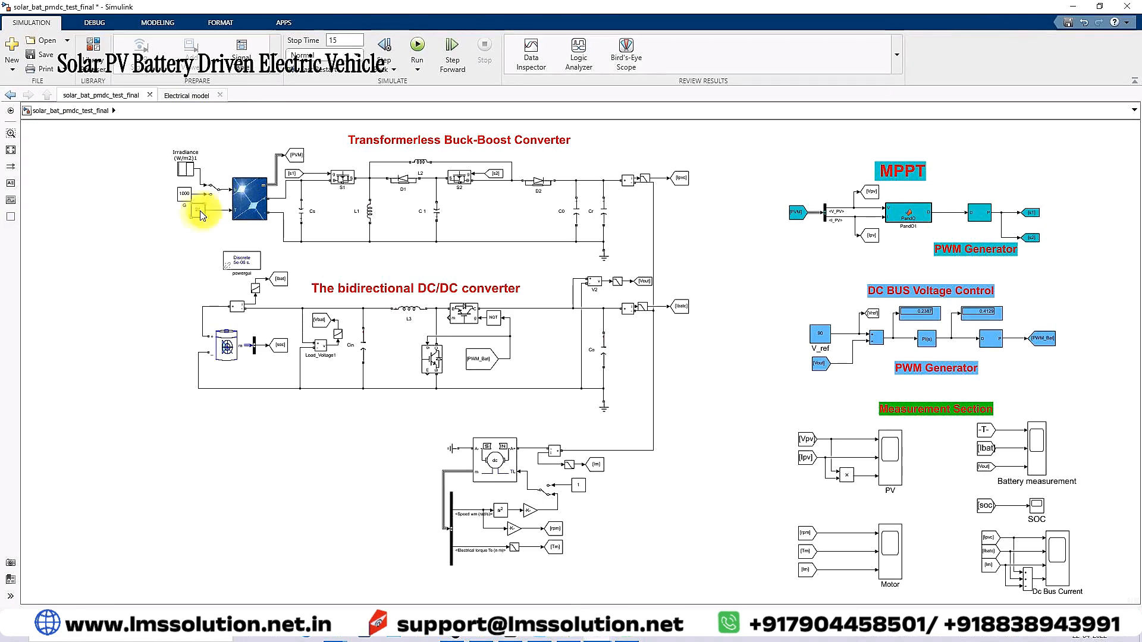
Open the block parameters of the PV Array to review its array and module data
click(239, 212)
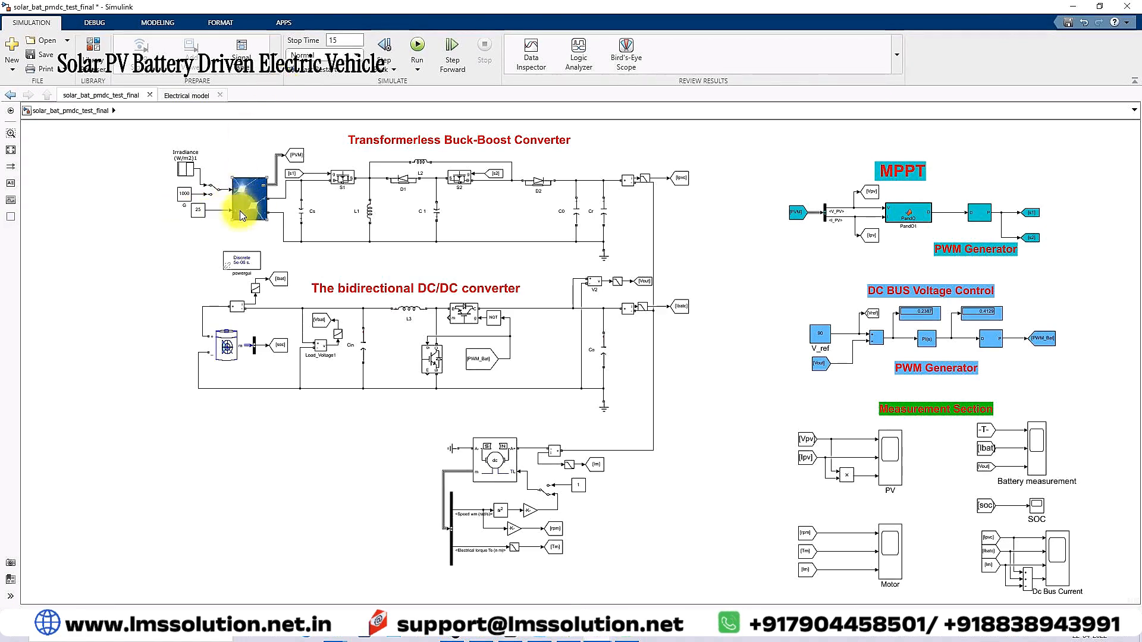
double_click(243, 205)
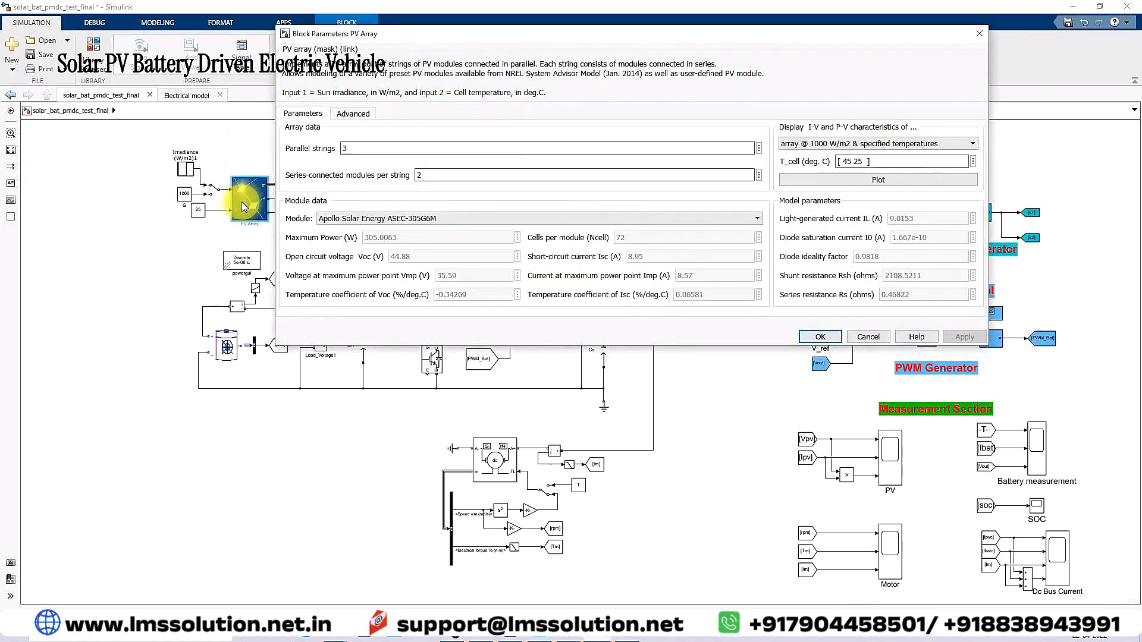
click(782, 180)
mouse_move(709, 207)
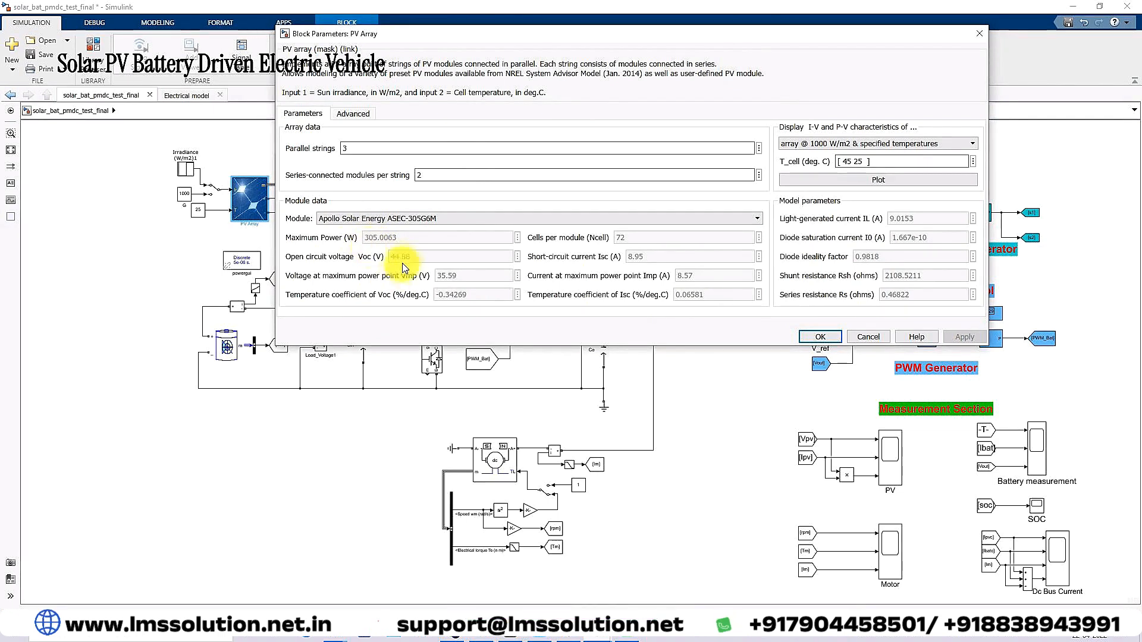
Underline the PV module's Voc, Vmp, Isc and Imp, the series modules and the parallel strings with the screen pen, and close the parameters
key(F12)
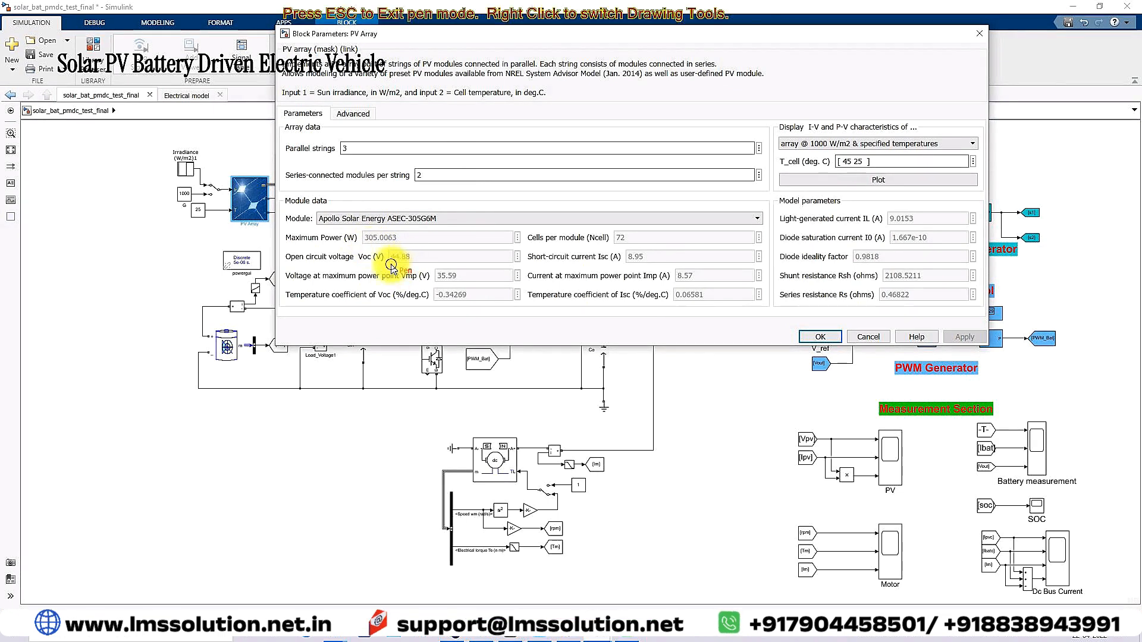
drag(391, 266, 408, 269)
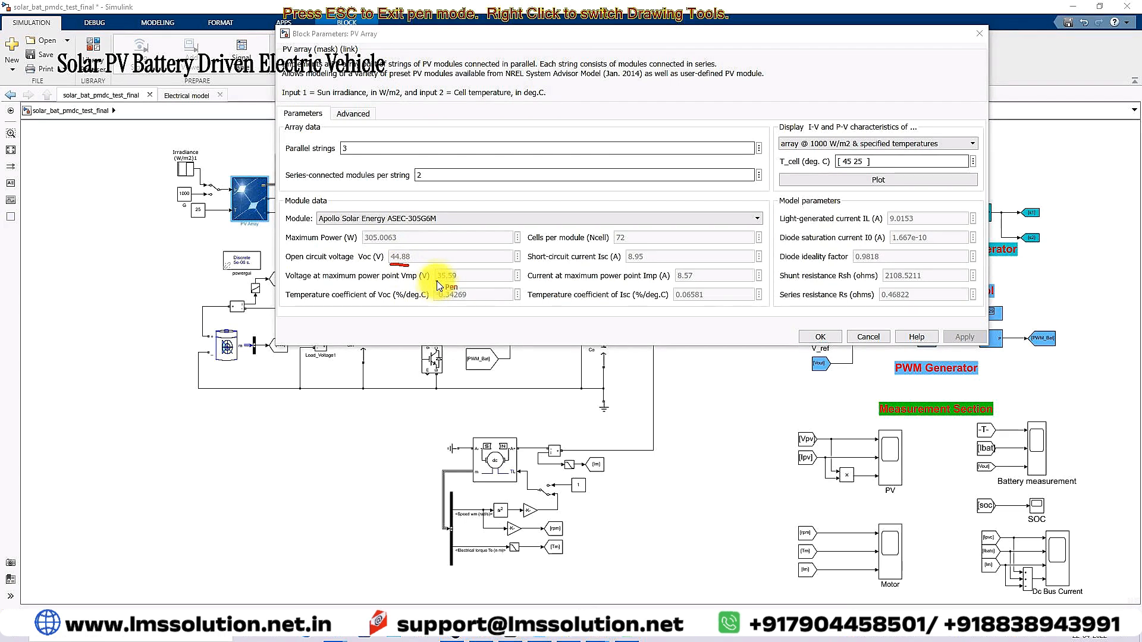
drag(439, 282, 451, 283)
drag(628, 265, 642, 265)
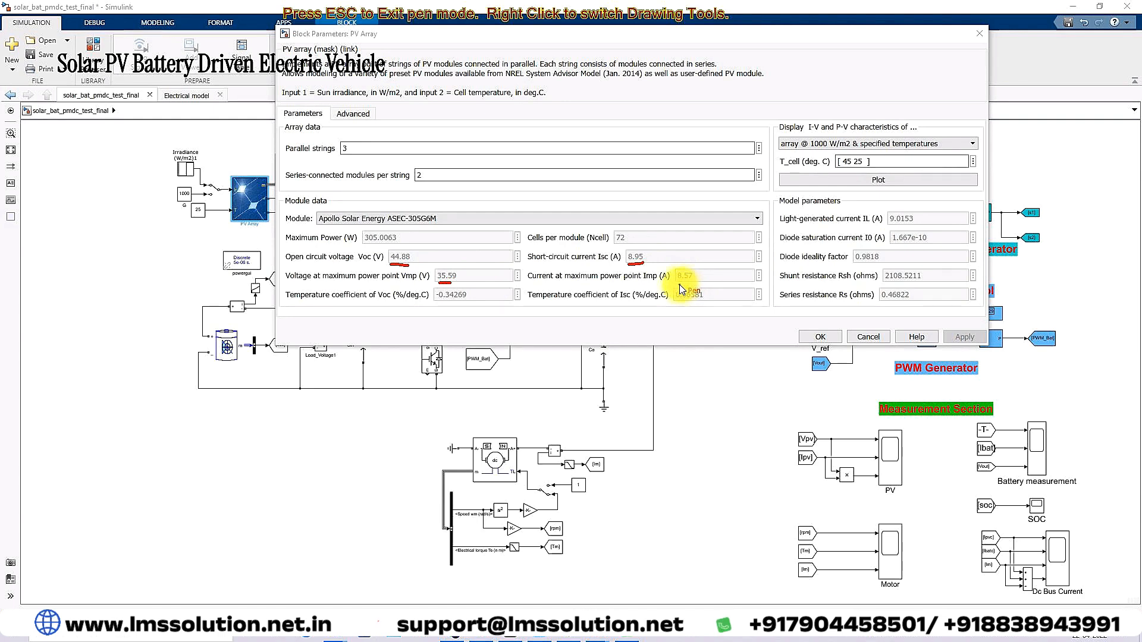
drag(675, 285, 693, 285)
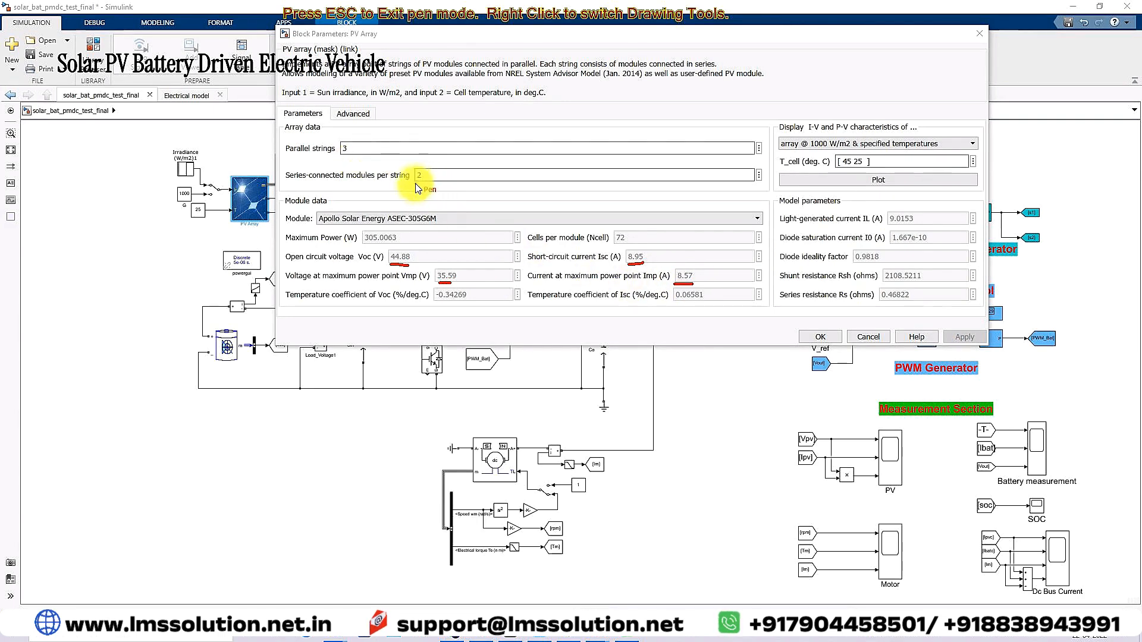
drag(416, 186, 436, 189)
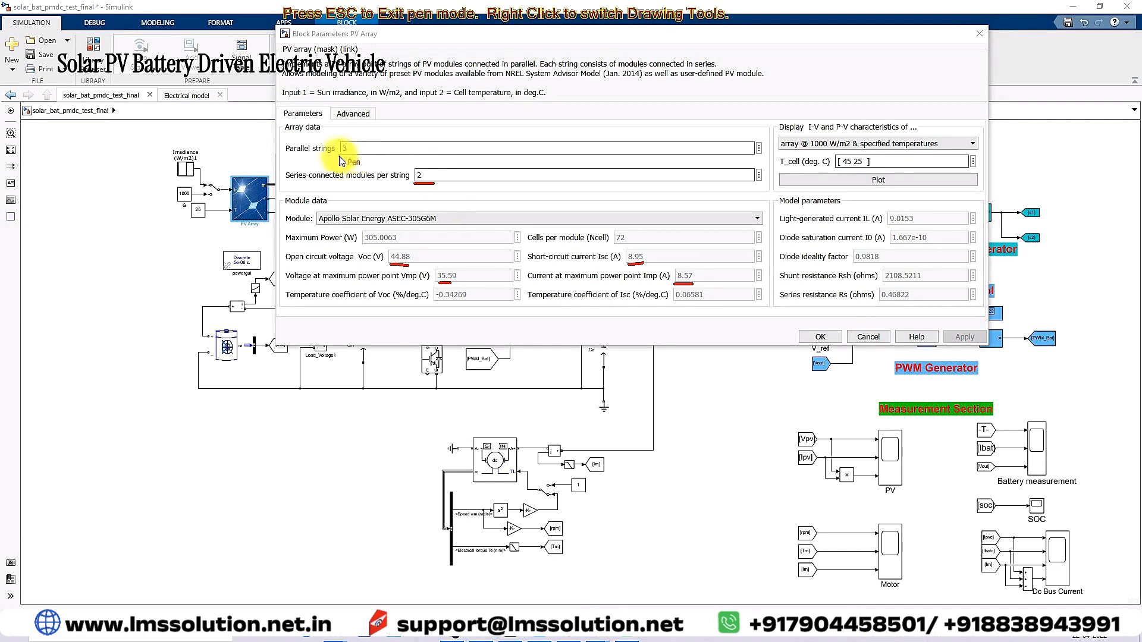
drag(338, 156, 353, 157)
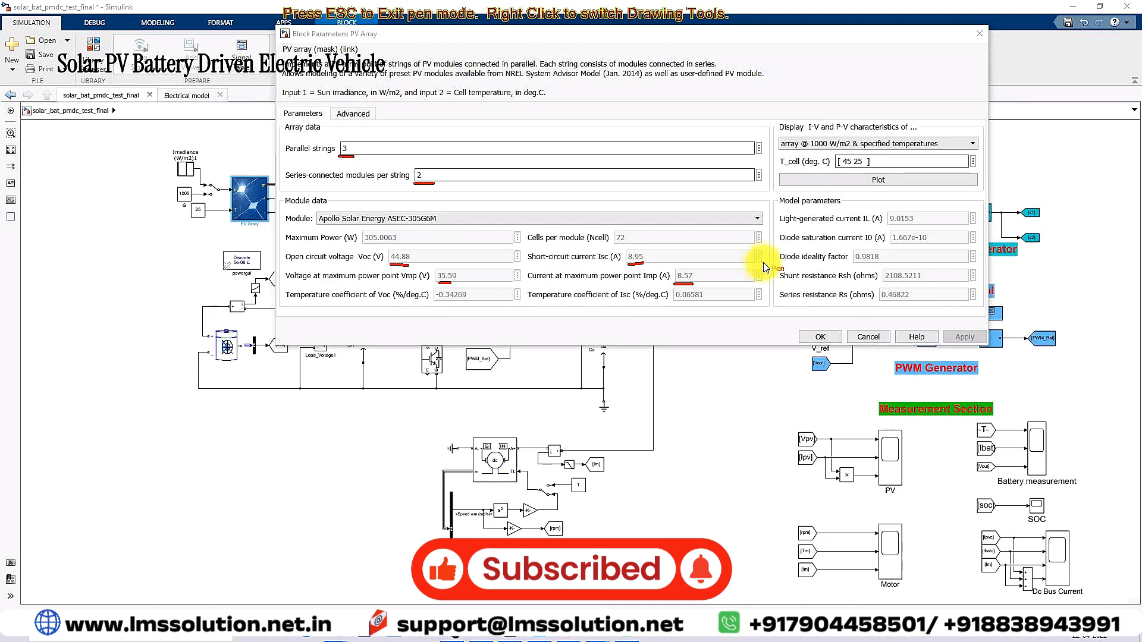
key(Escape)
click(793, 338)
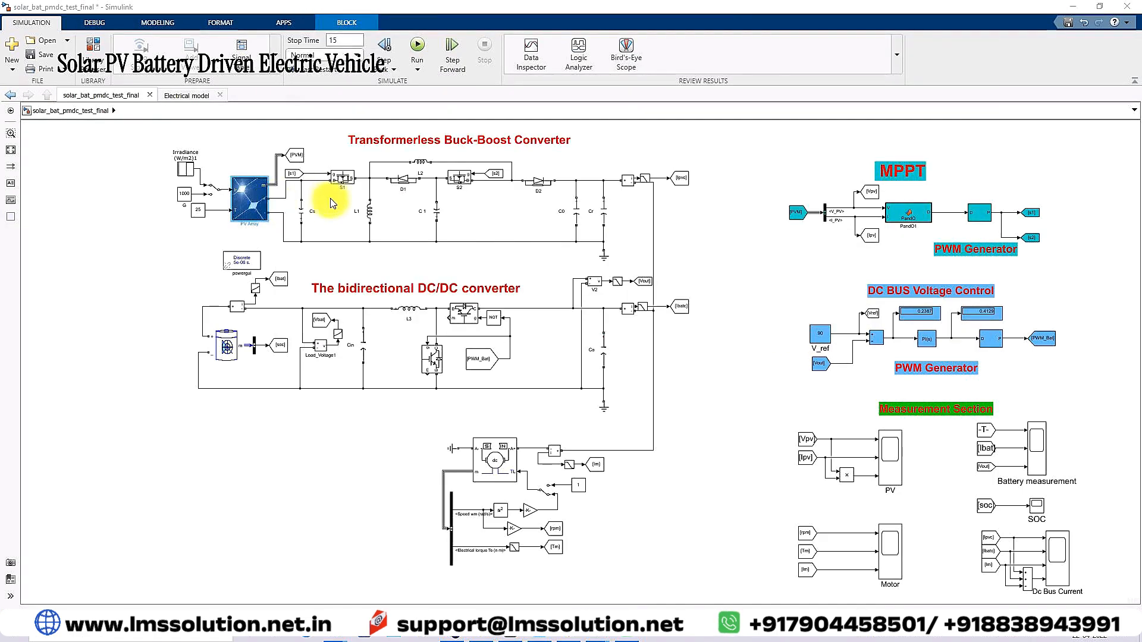
click(451, 144)
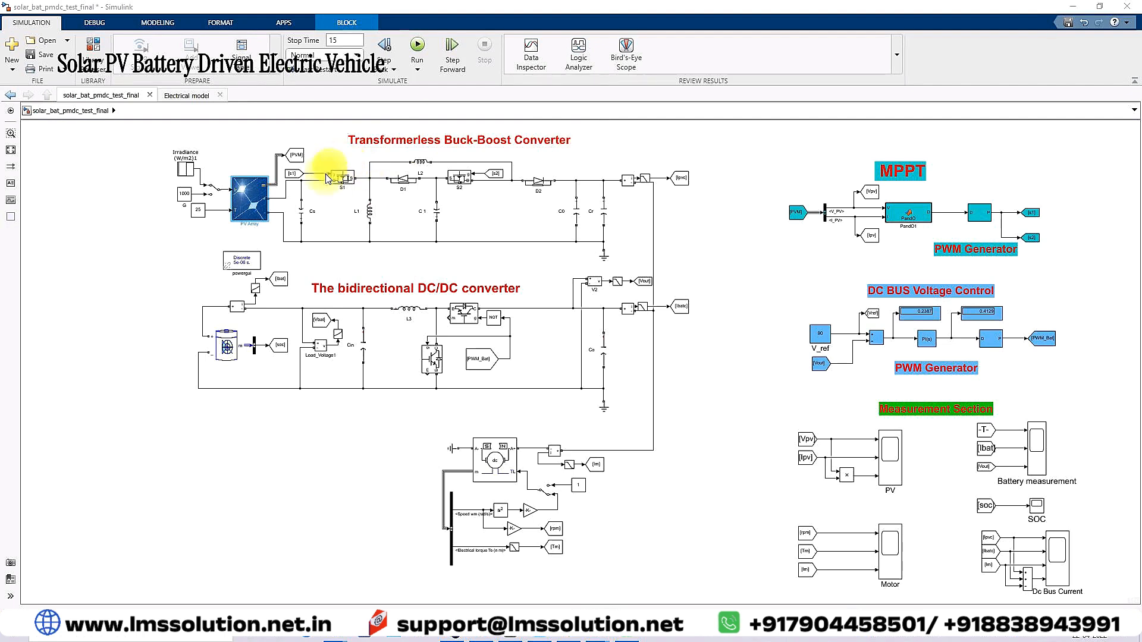
click(420, 162)
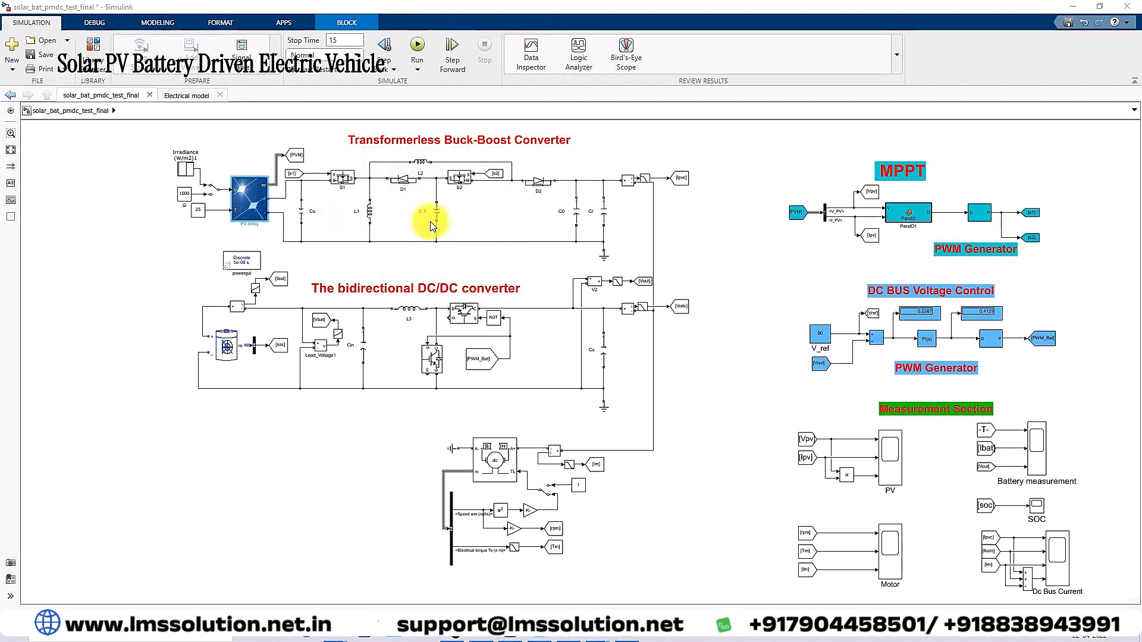
click(259, 217)
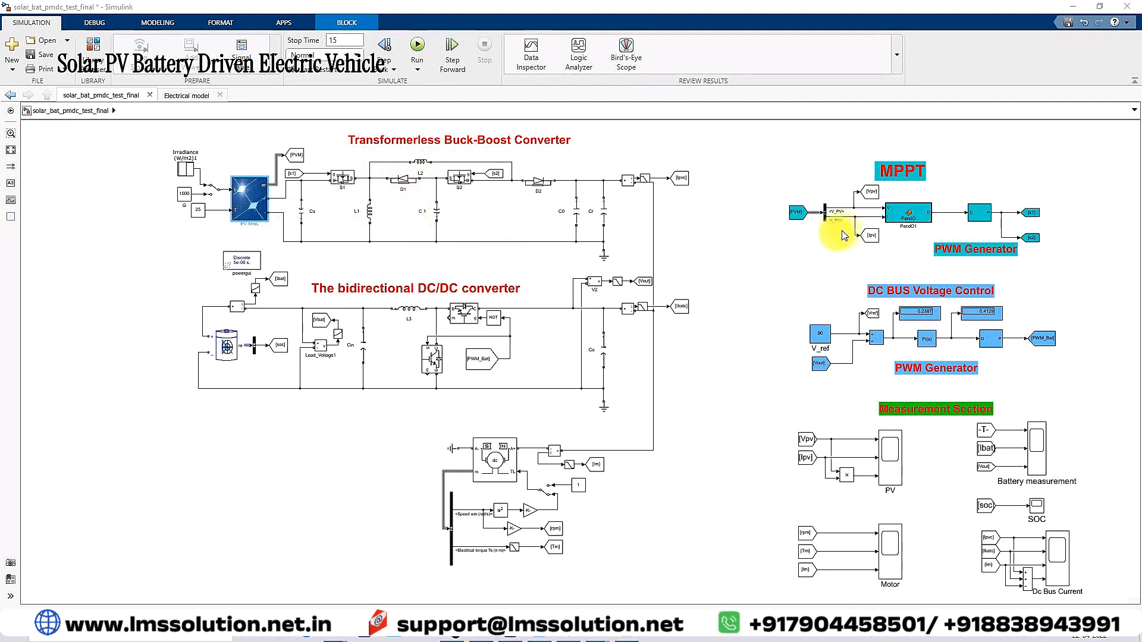
click(902, 226)
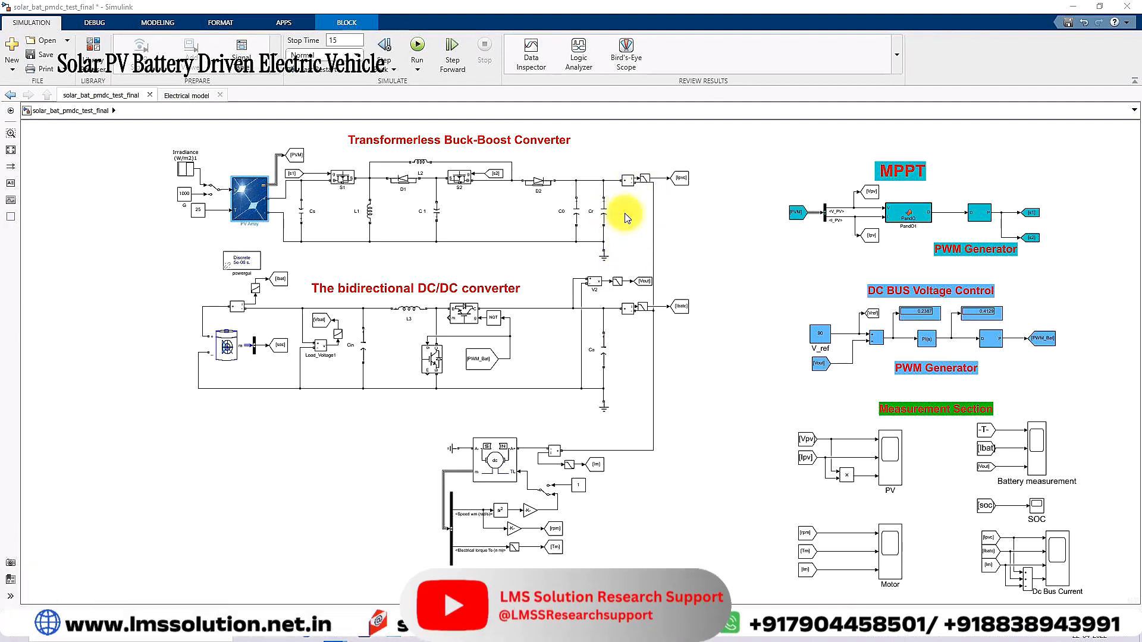
Outline the transformerless buck-boost converter with the screen pen, tick the PV array and the converter output, and clear the marks
click(290, 149)
key(F9)
mouse_move(286, 138)
mouse_down()
mouse_move(285, 262)
mouse_move(465, 273)
mouse_move(605, 255)
mouse_move(285, 141)
mouse_up()
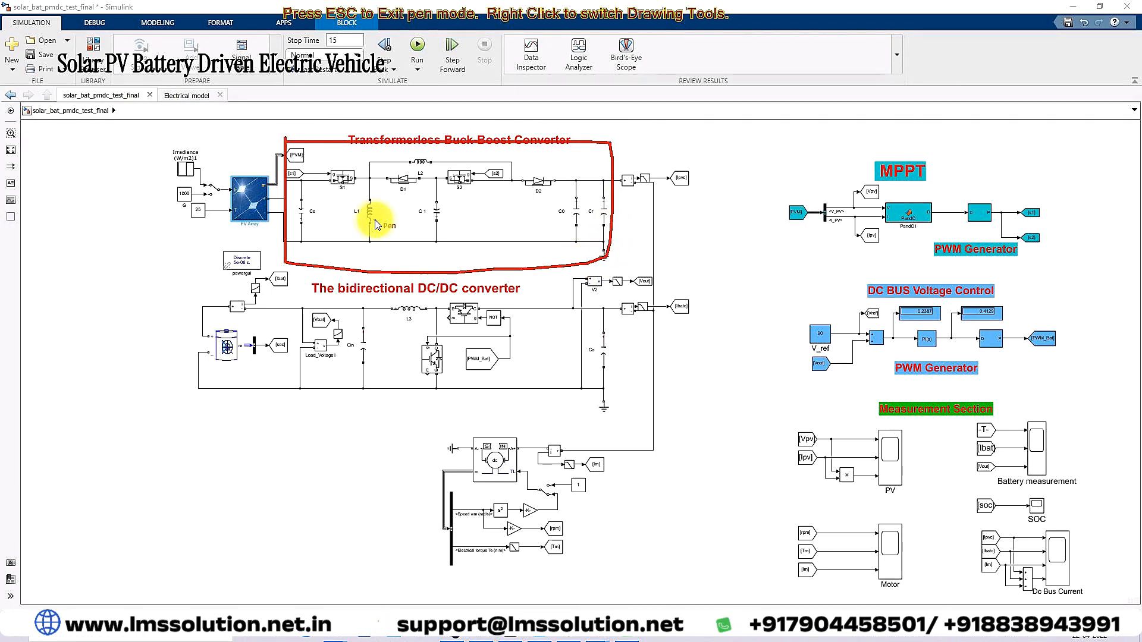
drag(222, 219, 247, 220)
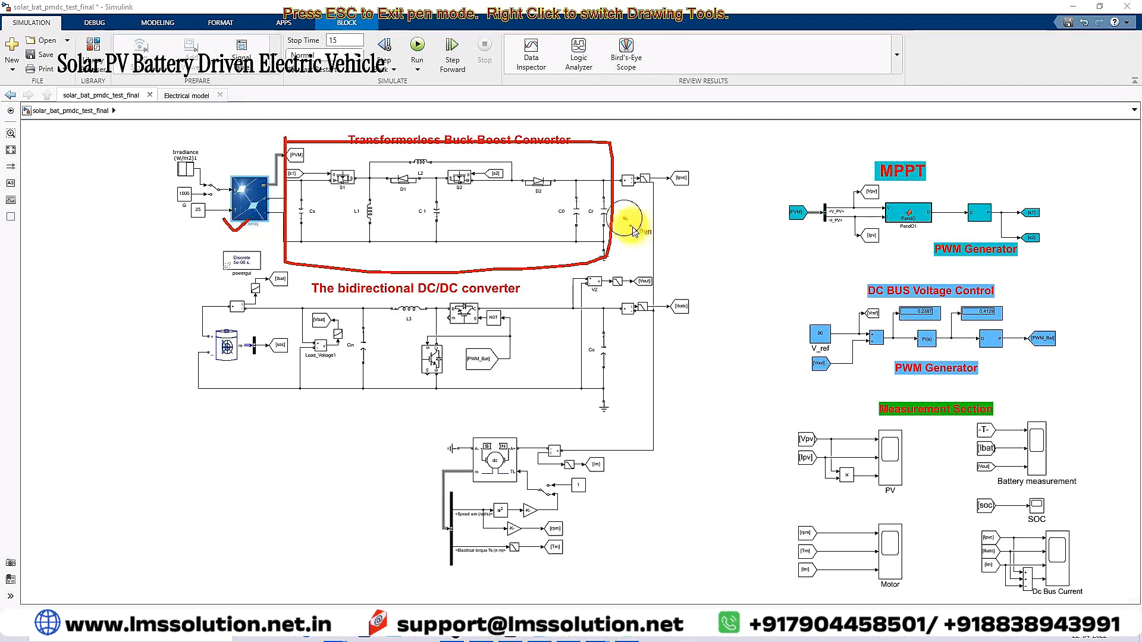
drag(624, 218, 661, 218)
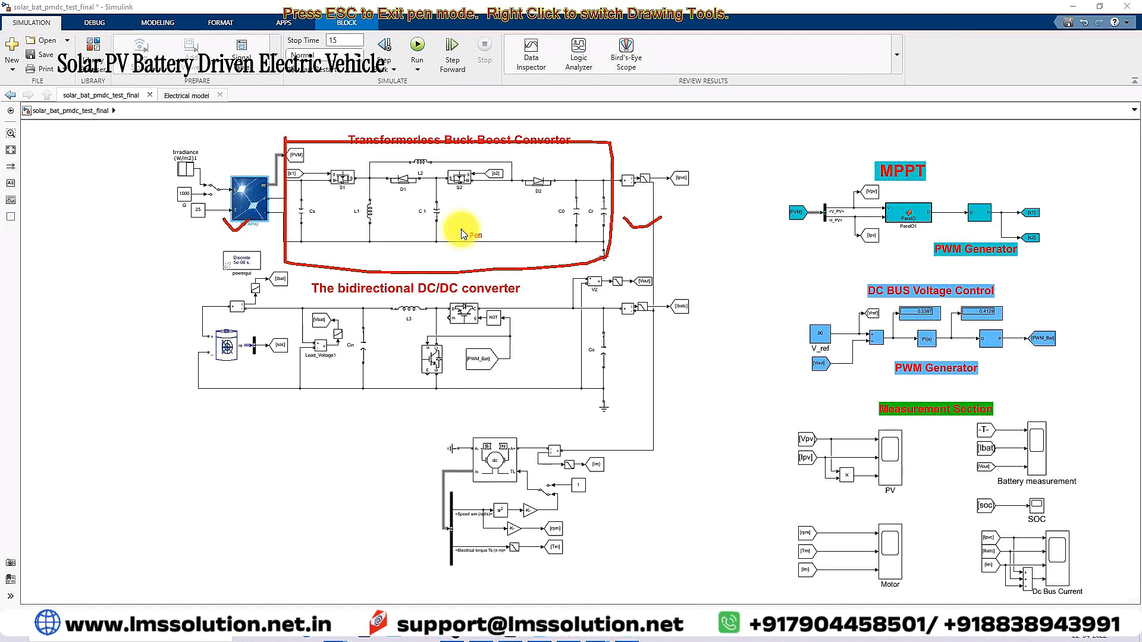
key(Escape)
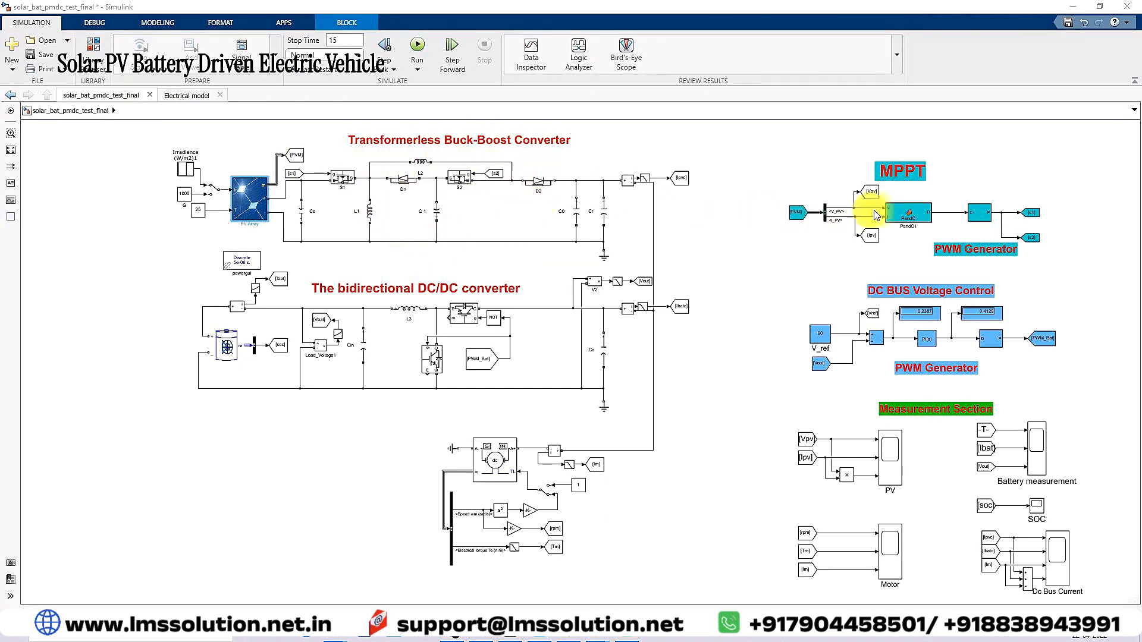
Tick the voltage and current inputs of the MPPT block, its output and the PWM generator with the screen pen
click(900, 177)
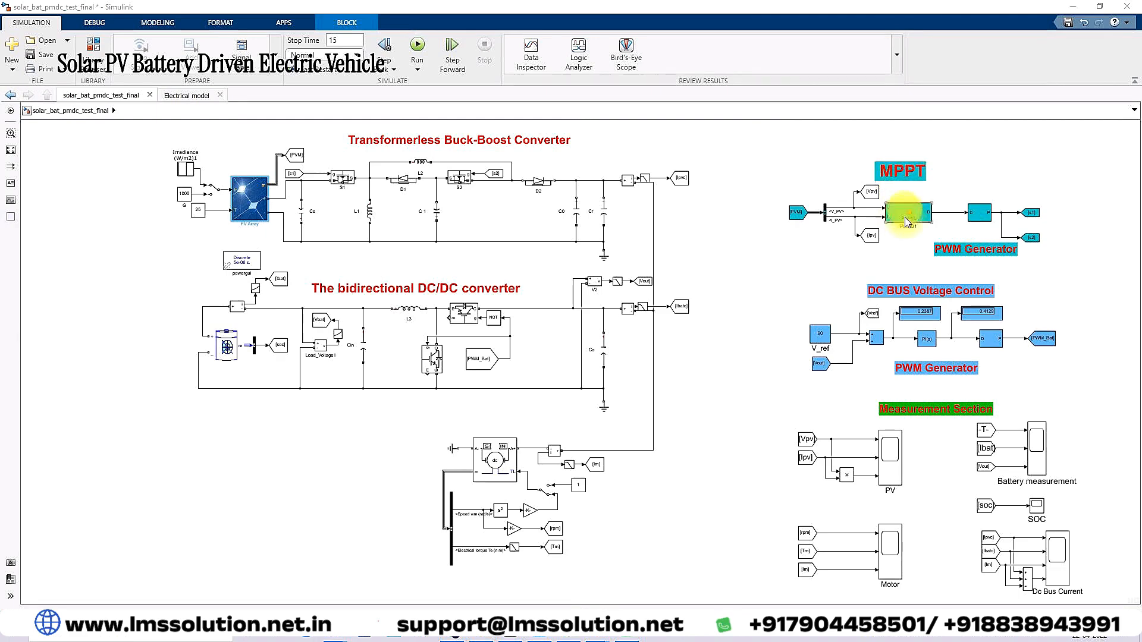
scroll(917, 228, up, 3)
scroll(917, 227, down, 3)
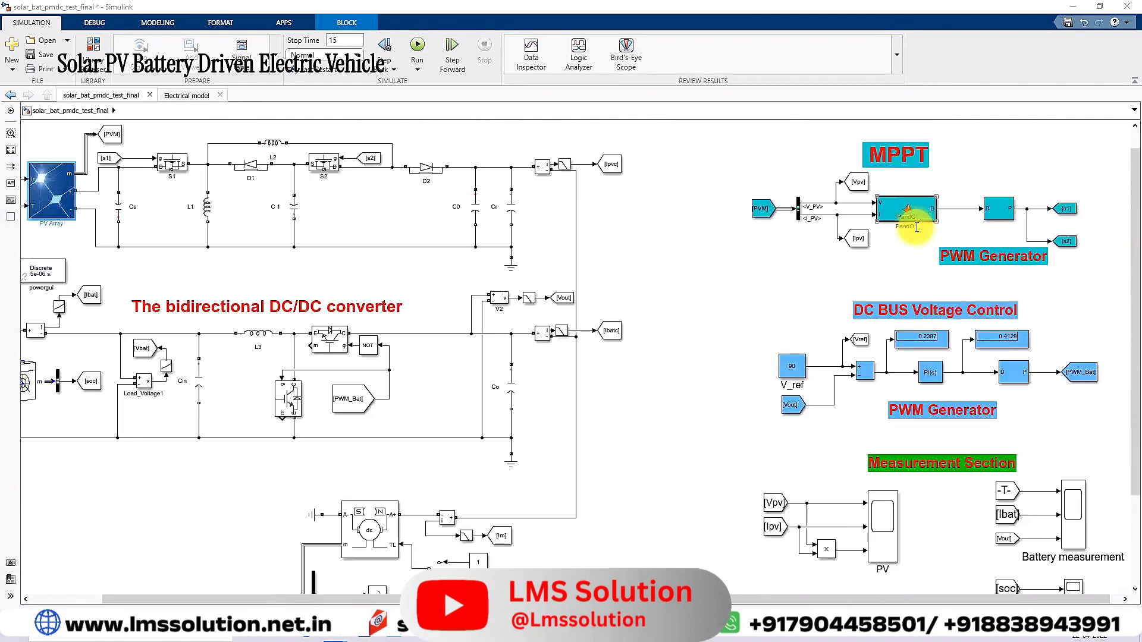
key(ctrl+2)
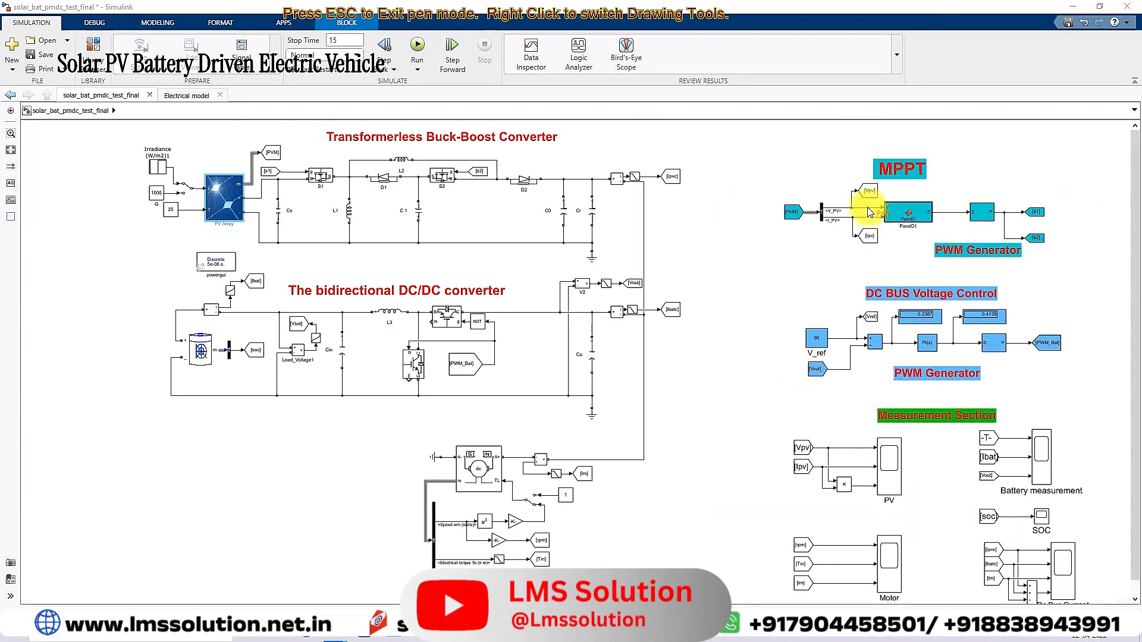
mouse_move(858, 207)
mouse_down()
mouse_move(947, 219)
mouse_move(1010, 177)
mouse_up()
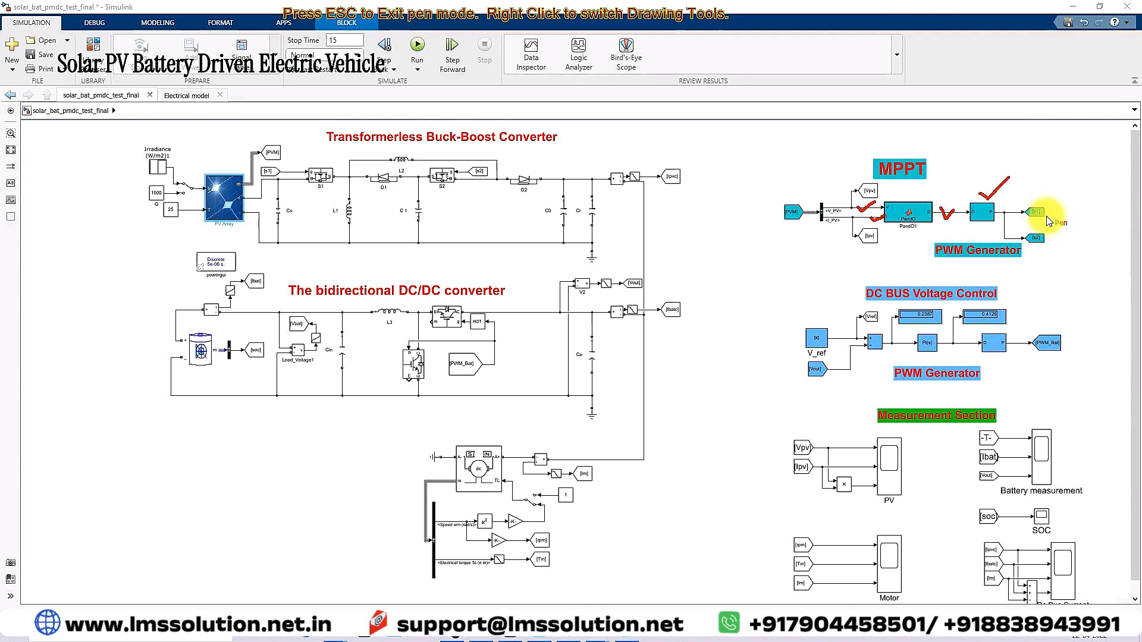
Trace the two MPPT gate signals to switches S2 and S1 of the buck-boost converter, and clear the pen marks
mouse_move(1047, 214)
mouse_down()
mouse_move(1058, 191)
mouse_move(727, 133)
mouse_move(458, 172)
mouse_up()
drag(1040, 241, 916, 294)
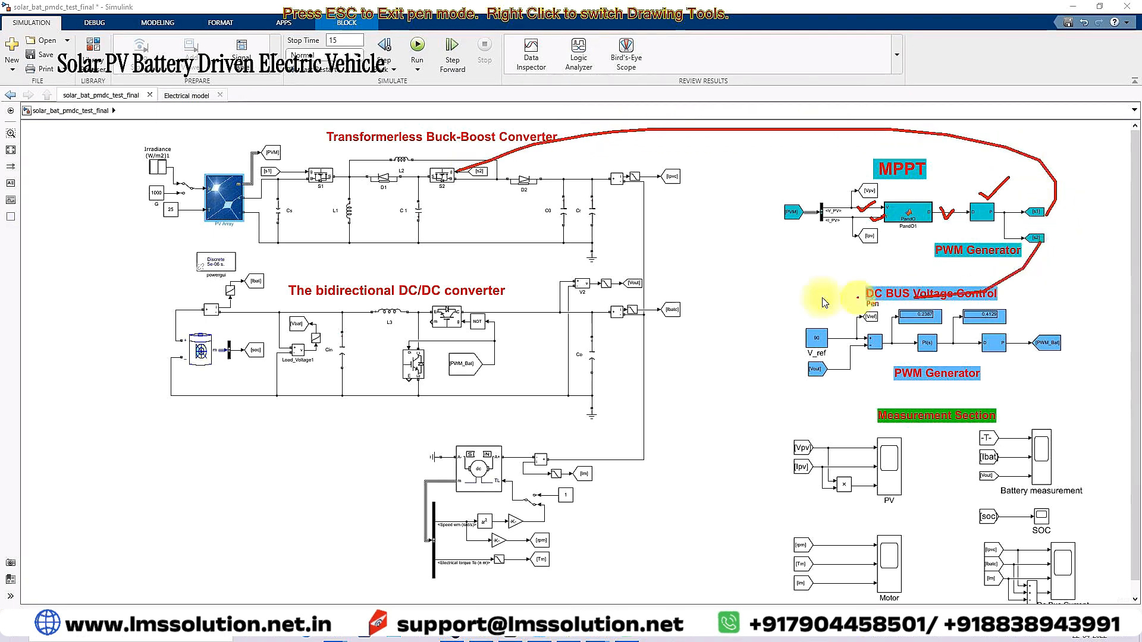
drag(824, 303, 306, 191)
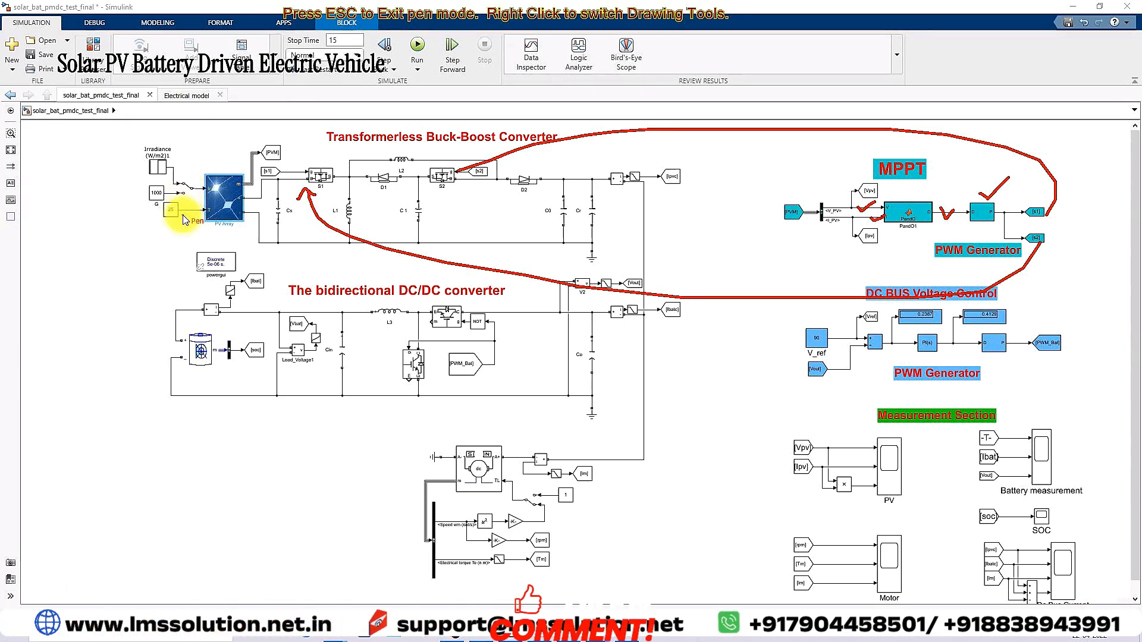
key(Escape)
Review the battery block's nominal voltage and rated capacity, and close its parameters without changes
double_click(200, 360)
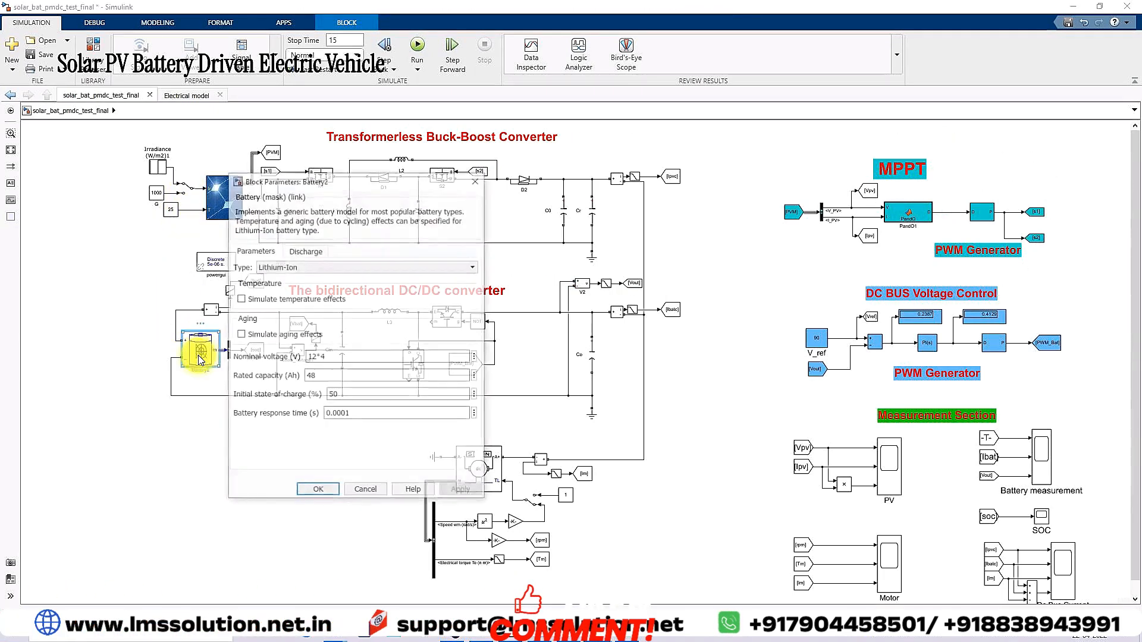
double_click(348, 355)
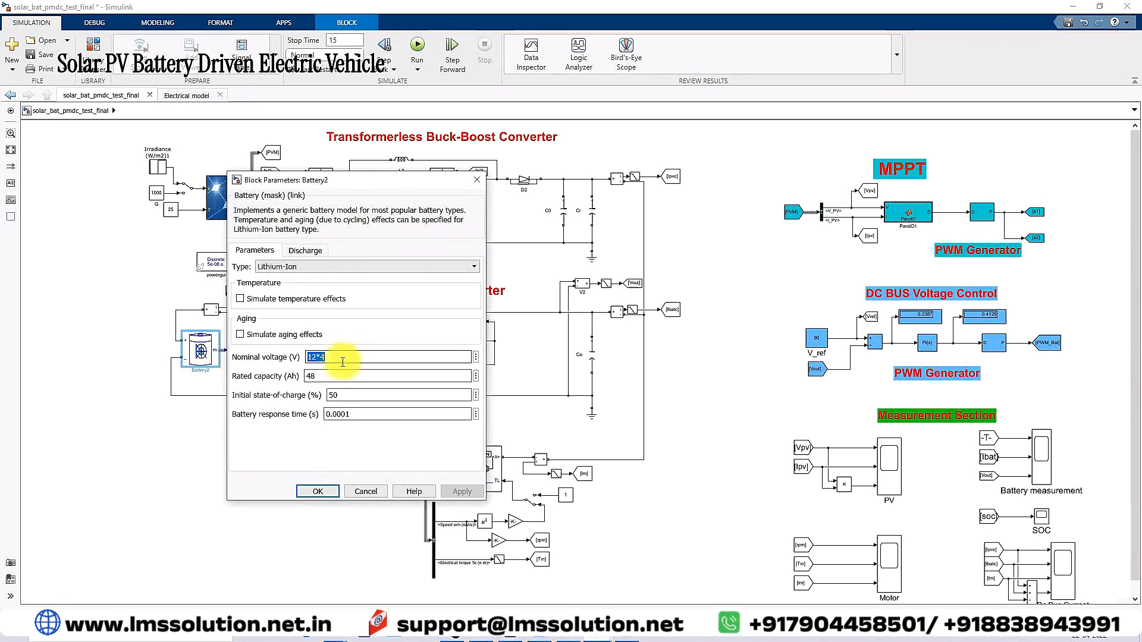
double_click(332, 375)
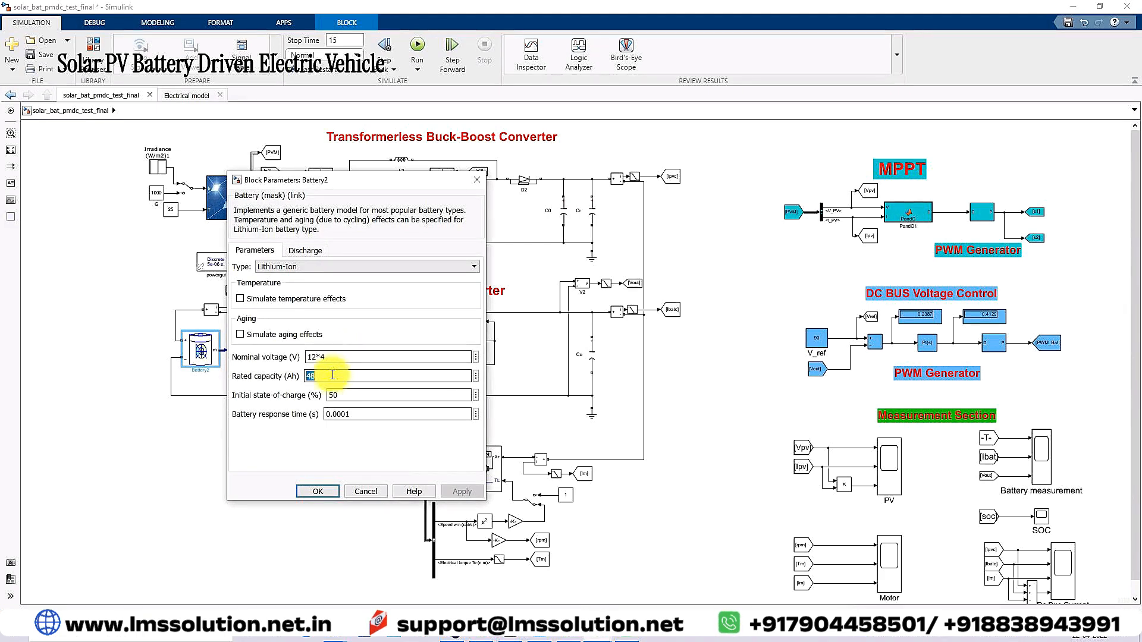
key(Escape)
Outline the bidirectional DC/DC converter and the DC bus voltage control section with the screen pen
key(ctrl+2)
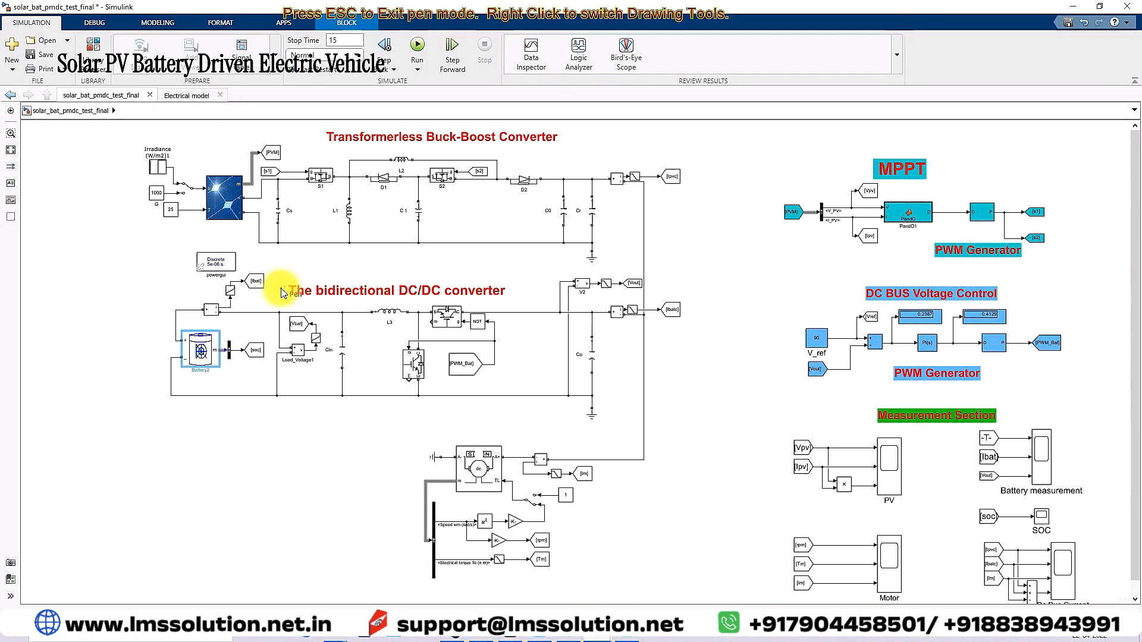
mouse_move(272, 272)
mouse_down()
mouse_move(434, 268)
mouse_move(279, 271)
mouse_move(274, 286)
mouse_up()
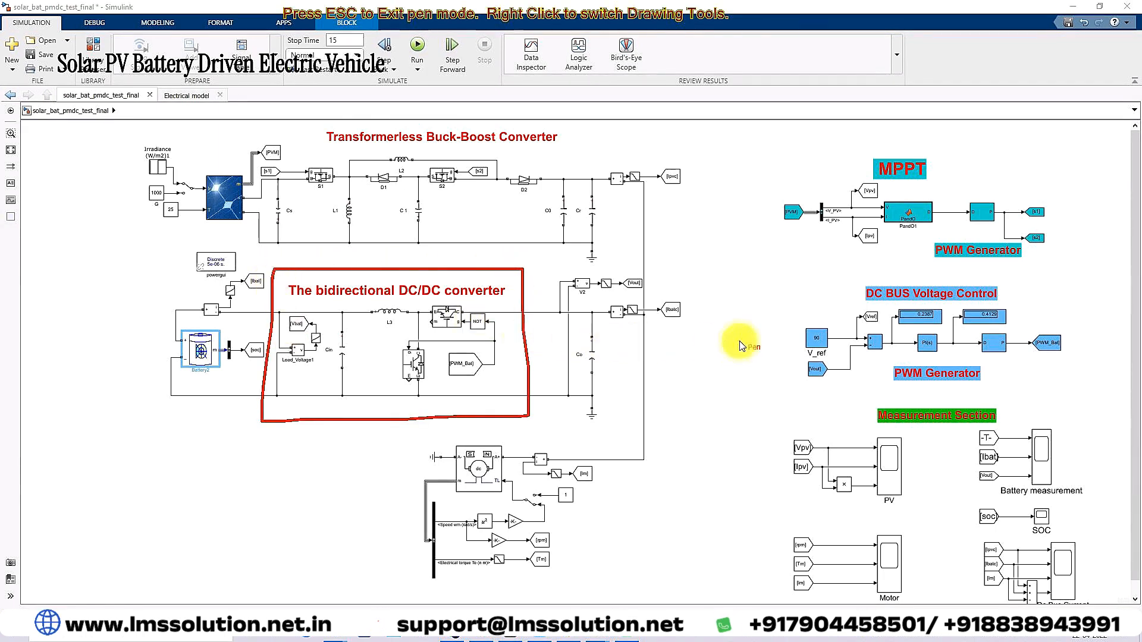
mouse_move(774, 294)
mouse_down()
mouse_move(785, 407)
mouse_move(1098, 374)
mouse_move(1098, 291)
mouse_move(775, 340)
mouse_up()
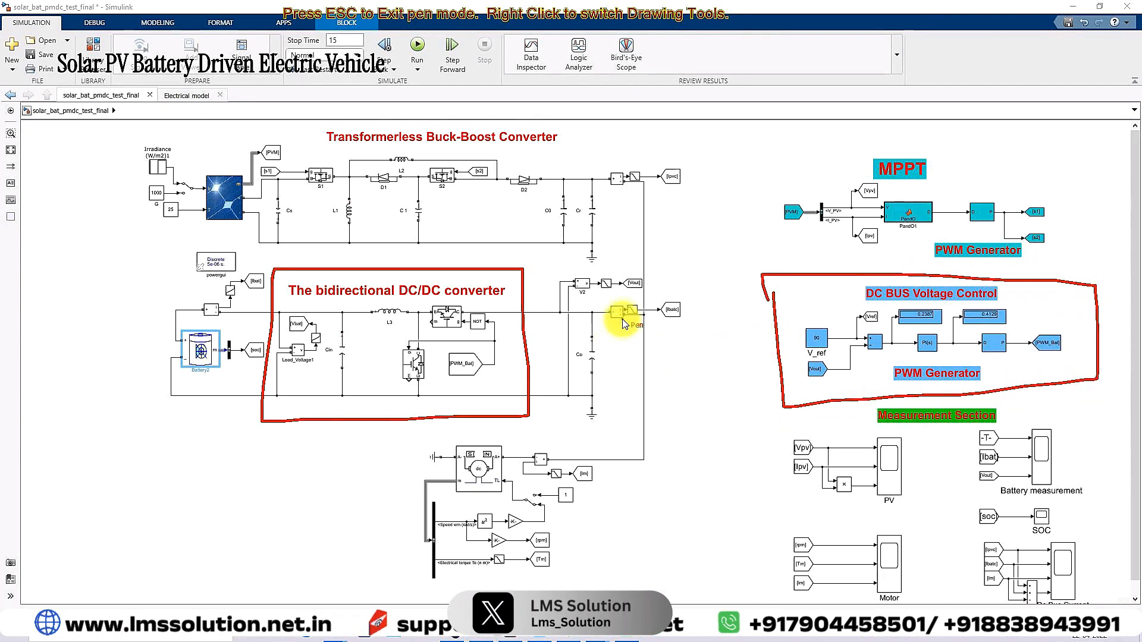
Draw pen arrows from the Vout measurement to the controller's Vout input and at V_ref, and outline the DC motor section
drag(635, 275, 797, 382)
mouse_move(813, 302)
mouse_down()
mouse_move(818, 325)
mouse_move(825, 318)
mouse_up()
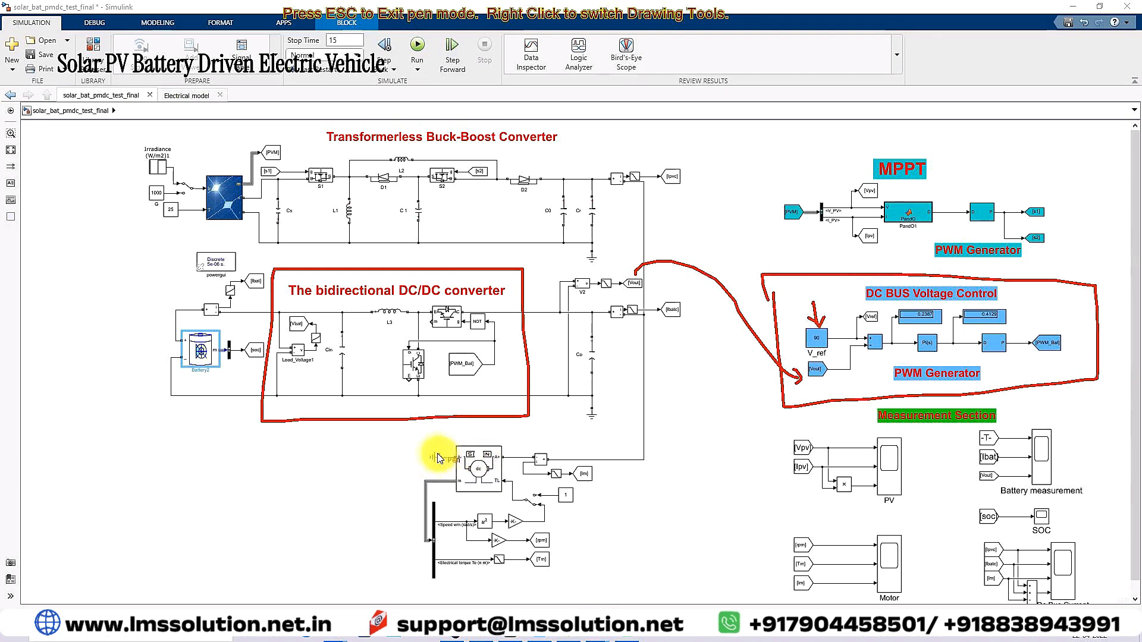
mouse_move(410, 442)
mouse_down()
mouse_move(415, 603)
mouse_move(583, 592)
mouse_move(607, 446)
mouse_move(410, 441)
mouse_up()
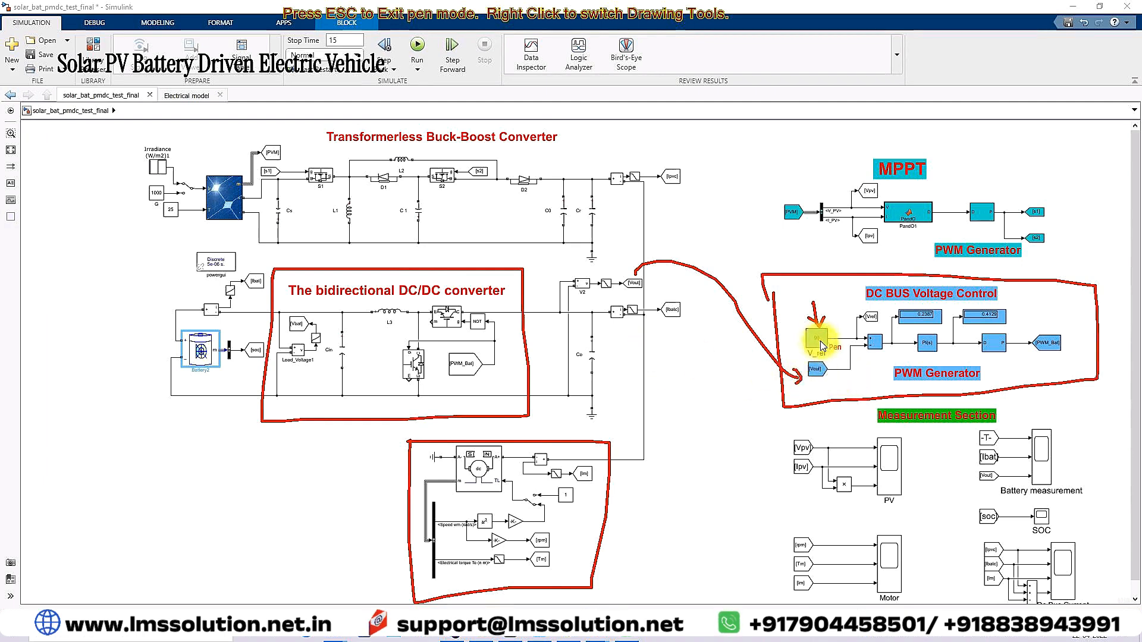
Underline the PI controller, tick the battery PWM generator, and trace the PWM_Bat signal to the bidirectional converter's switches
drag(913, 358, 948, 357)
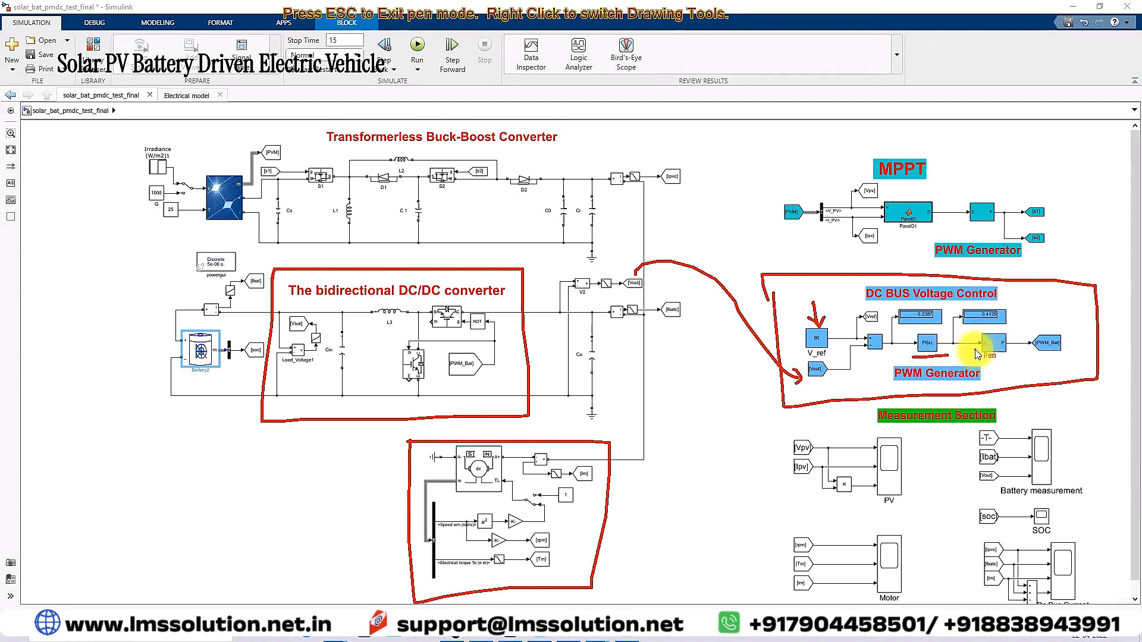
drag(972, 350, 1001, 334)
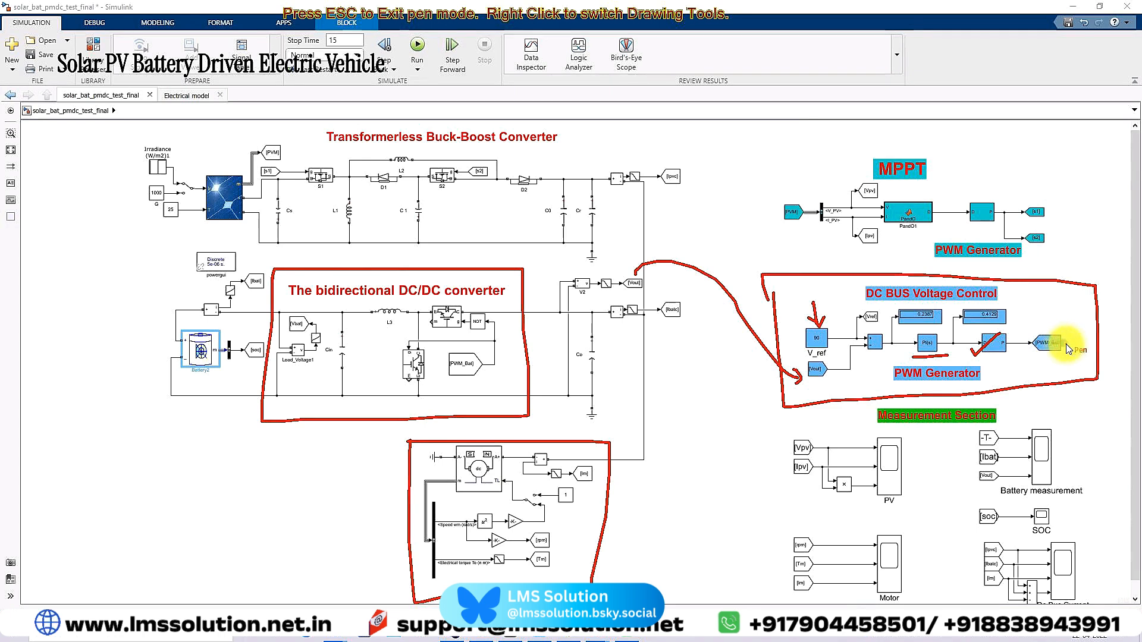
mouse_move(1067, 349)
mouse_down()
mouse_move(655, 383)
mouse_move(441, 342)
mouse_up()
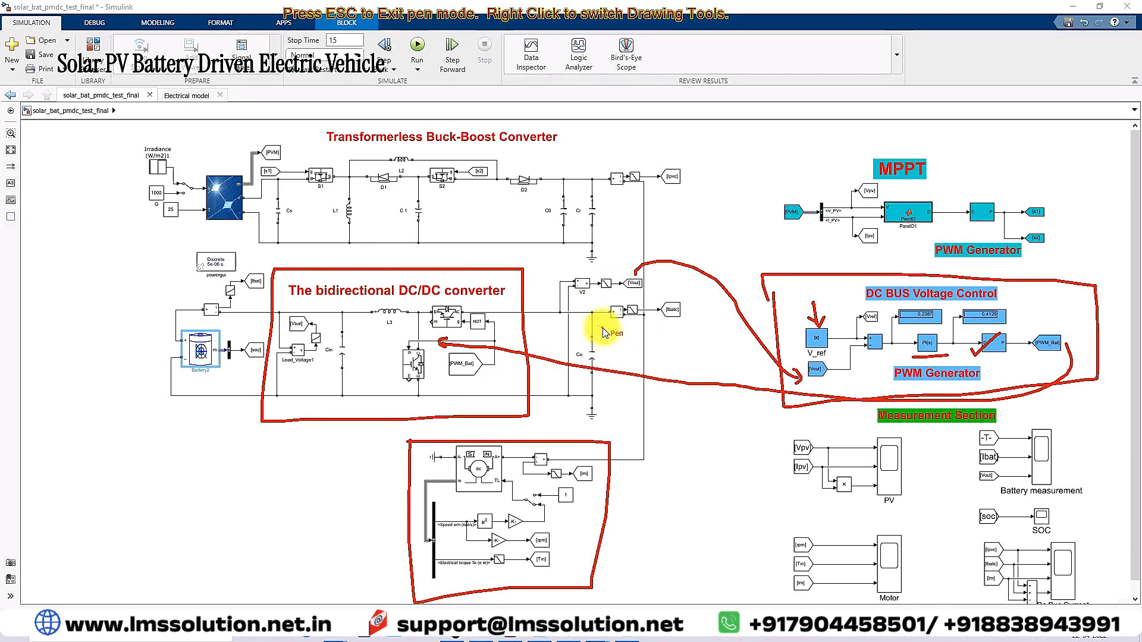
Clear the pen annotations and highlight the DC motor section by temporarily selecting its blocks
key(Escape)
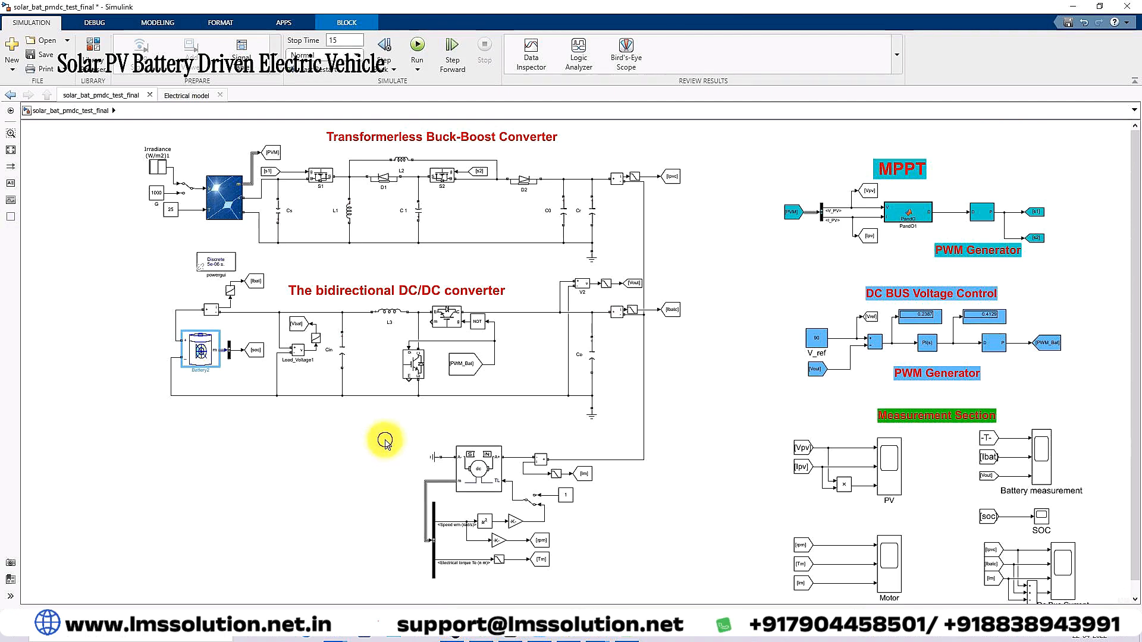
mouse_move(385, 440)
mouse_down()
mouse_move(522, 547)
mouse_move(620, 581)
mouse_up()
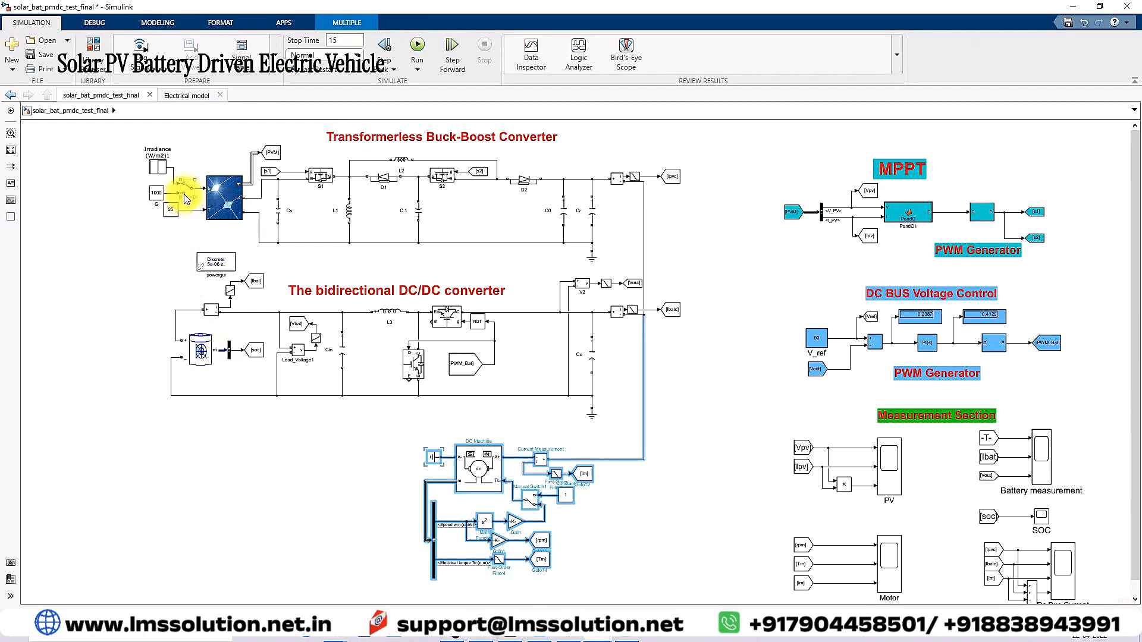
click(602, 515)
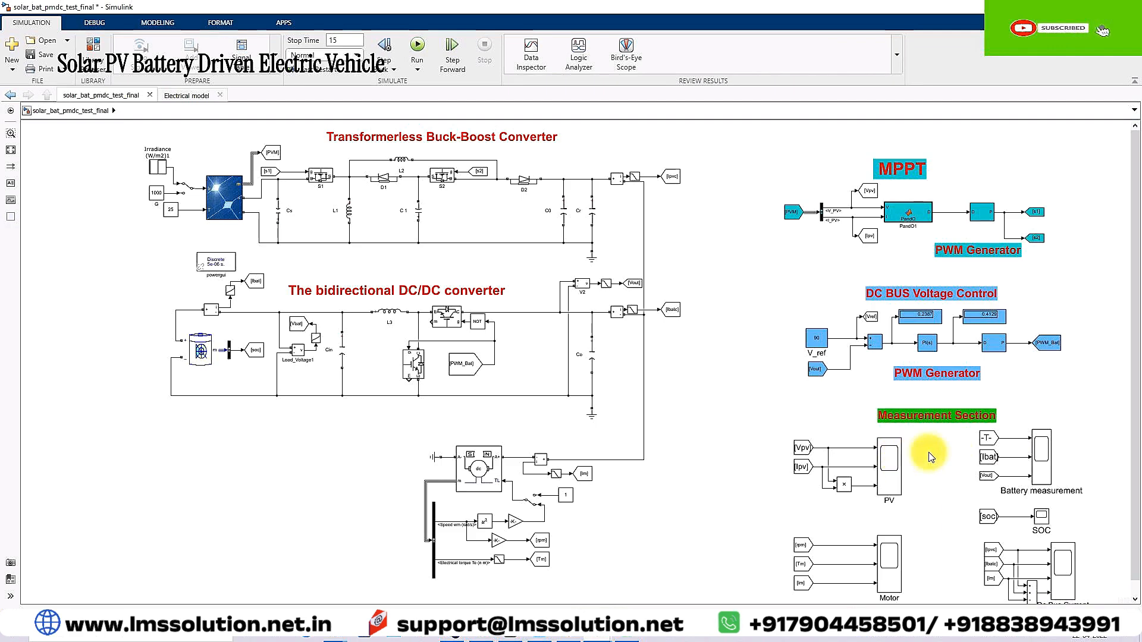
View the PV, Battery measurement and Motor scopes in the measurement section, and return to the model
click(887, 467)
double_click(887, 467)
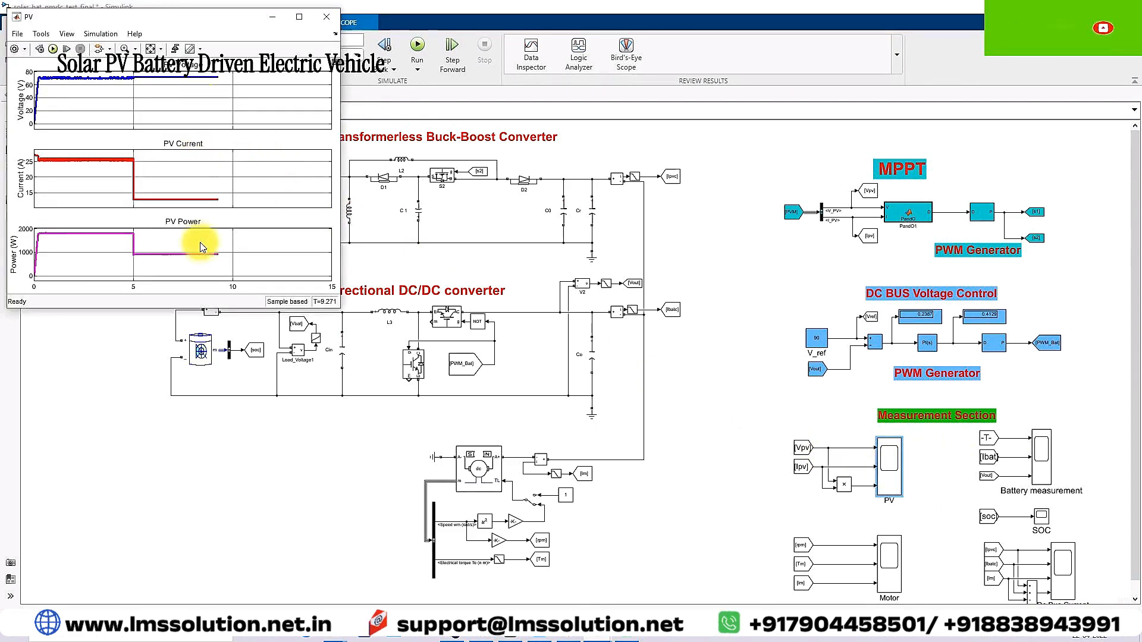
double_click(1042, 456)
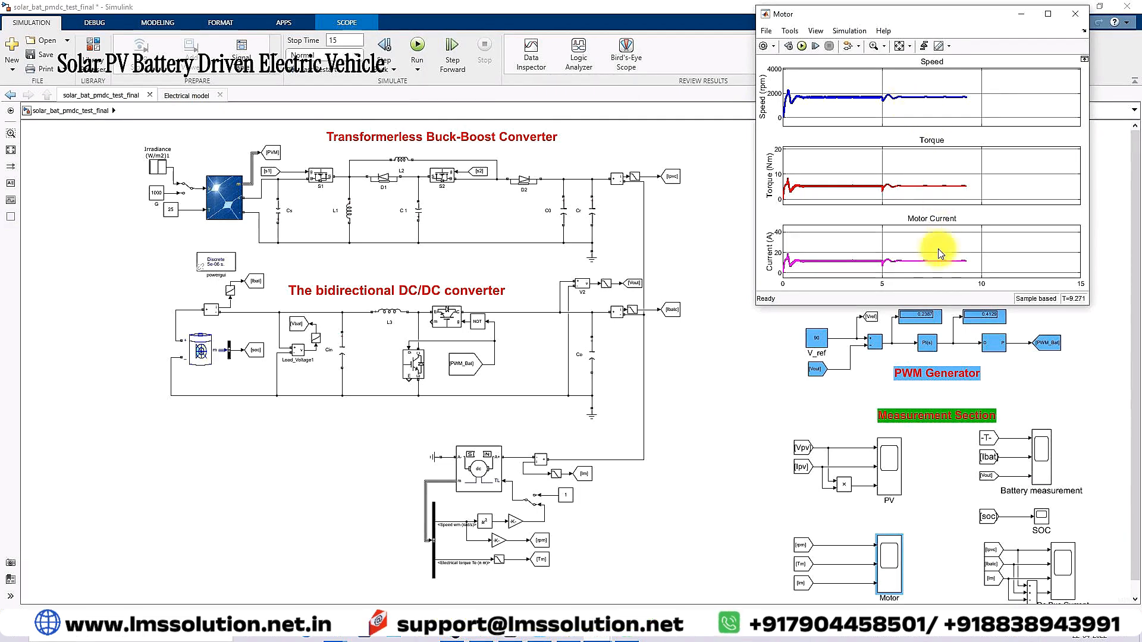
click(736, 369)
Show the Dc Bus Current, Battery measurement, PV and SOC scope windows together, and return to the model
mouse_move(602, 638)
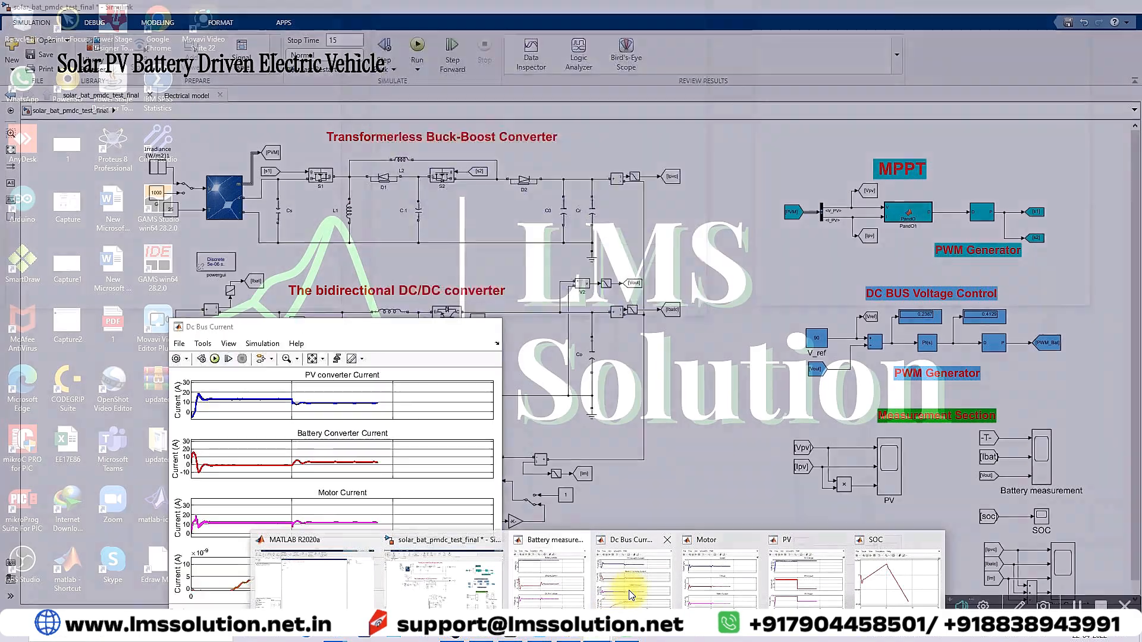
click(631, 595)
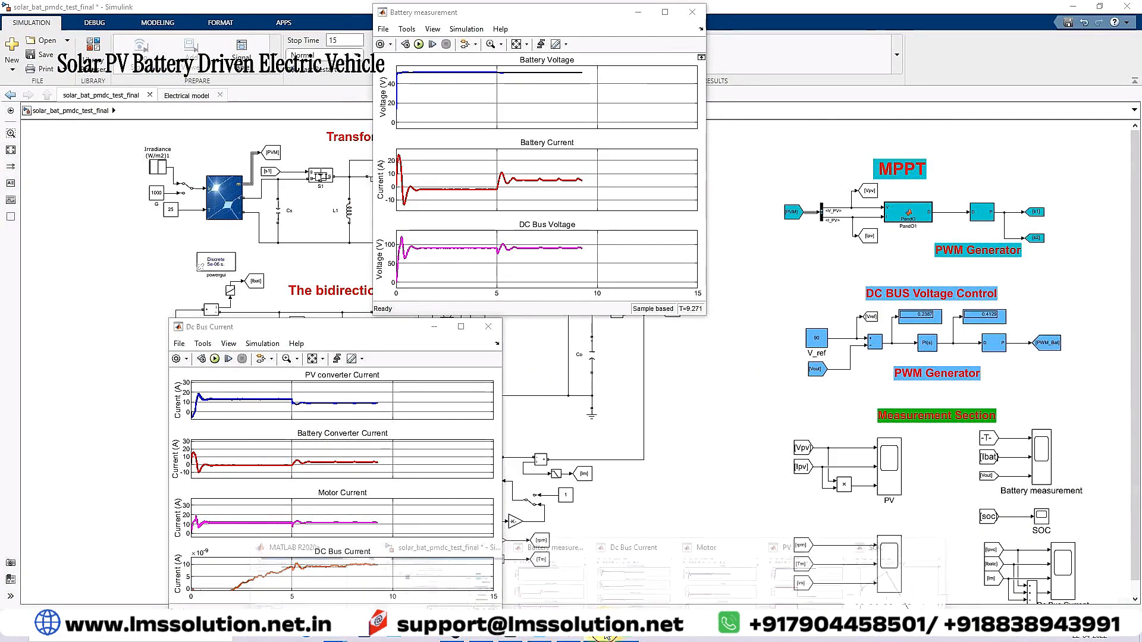
click(805, 581)
mouse_move(607, 639)
click(874, 580)
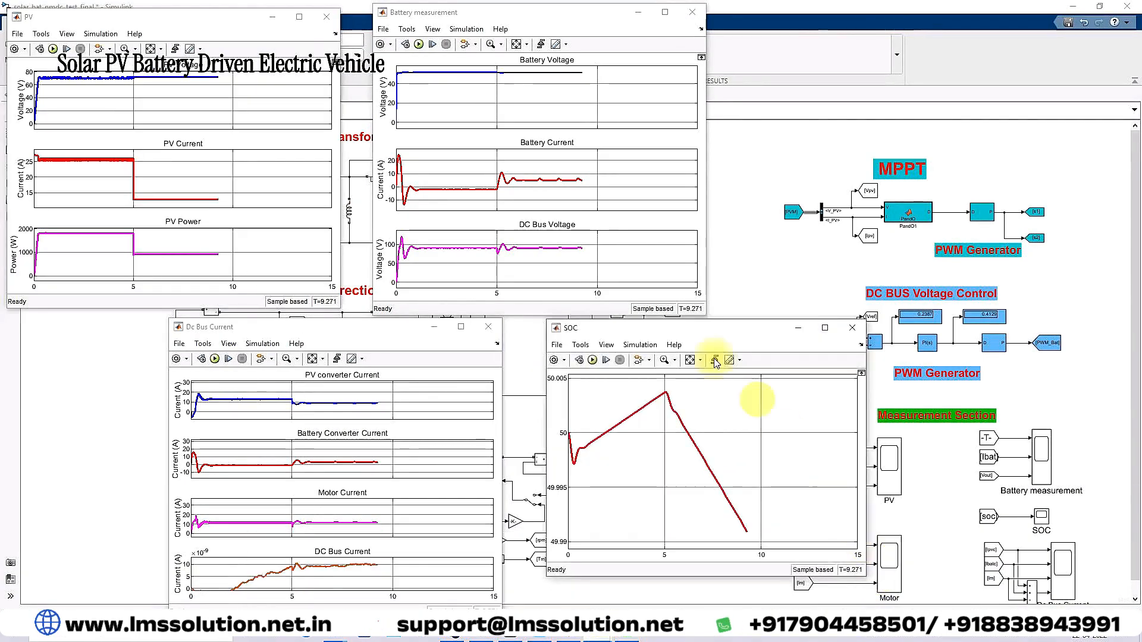
click(47, 5)
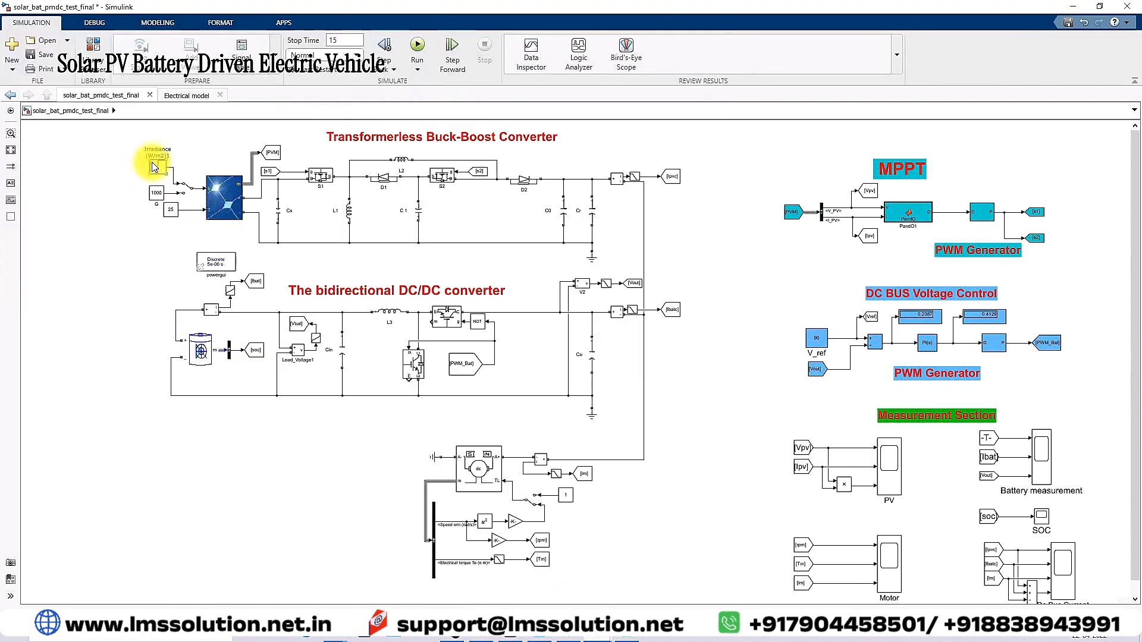
Review the time and amplitude vectors of the Irradiance stair generator and close its parameters without changes
double_click(154, 167)
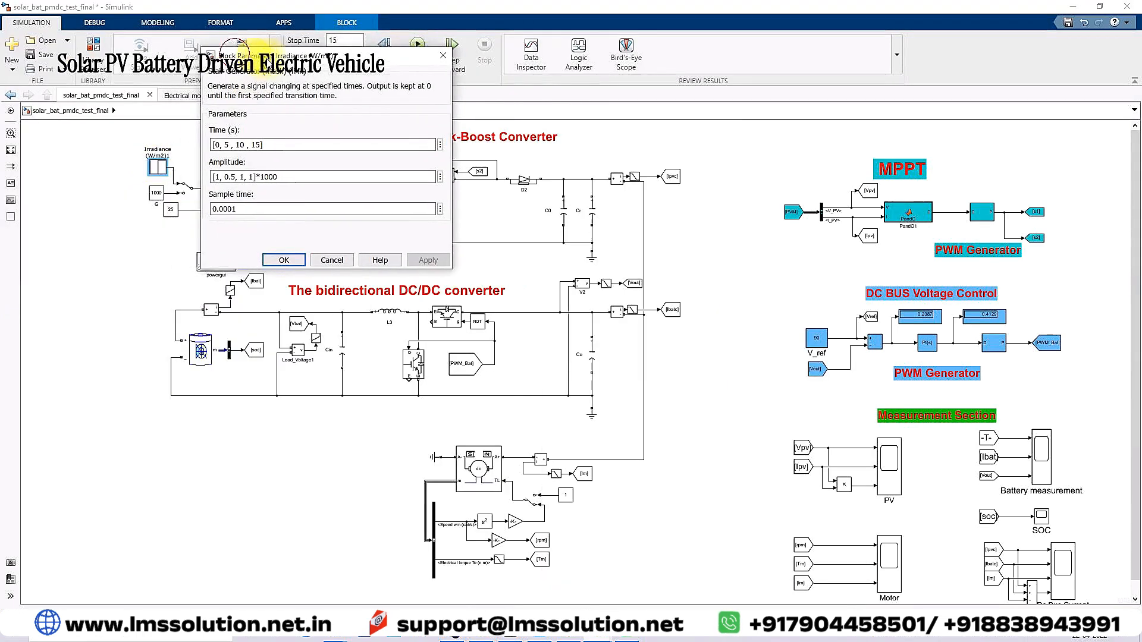
drag(243, 52, 342, 72)
click(320, 168)
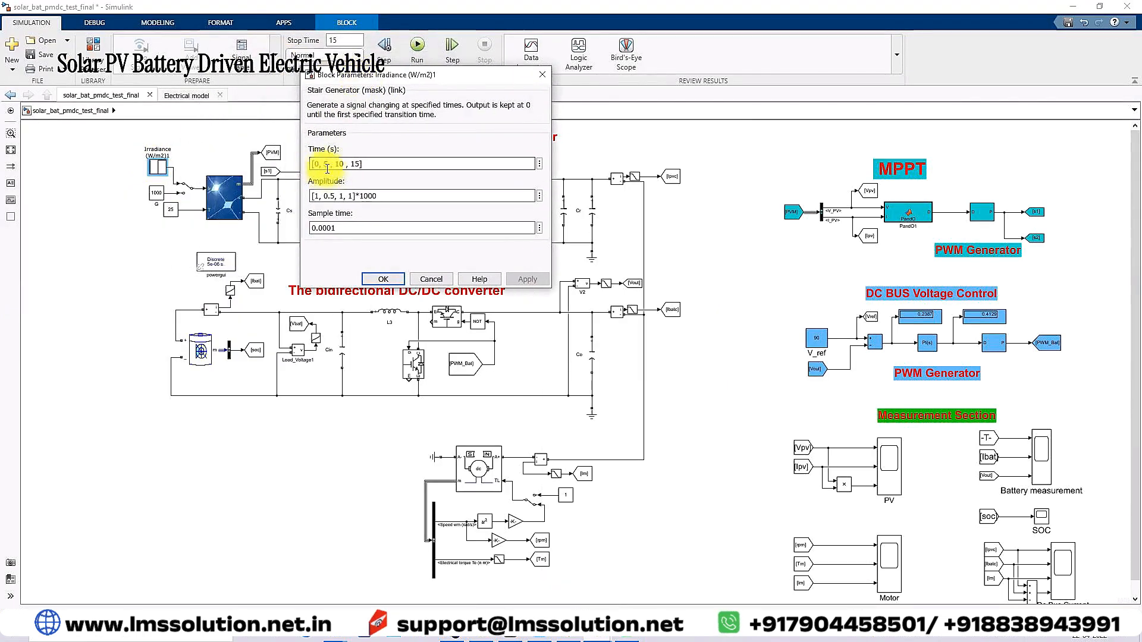
triple_click(318, 198)
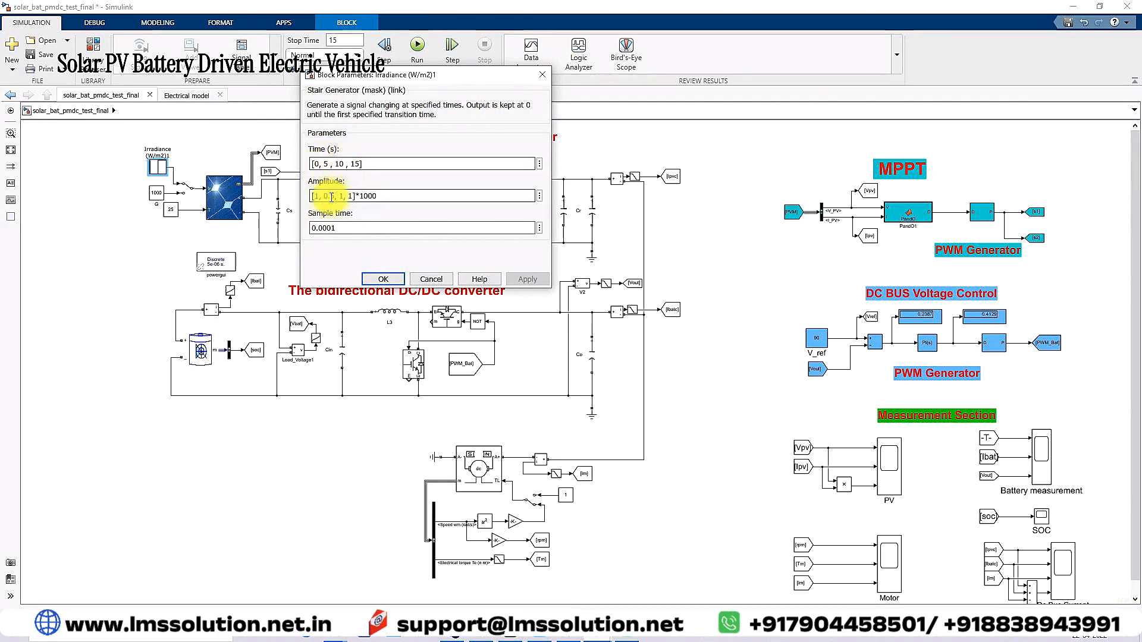
click(345, 164)
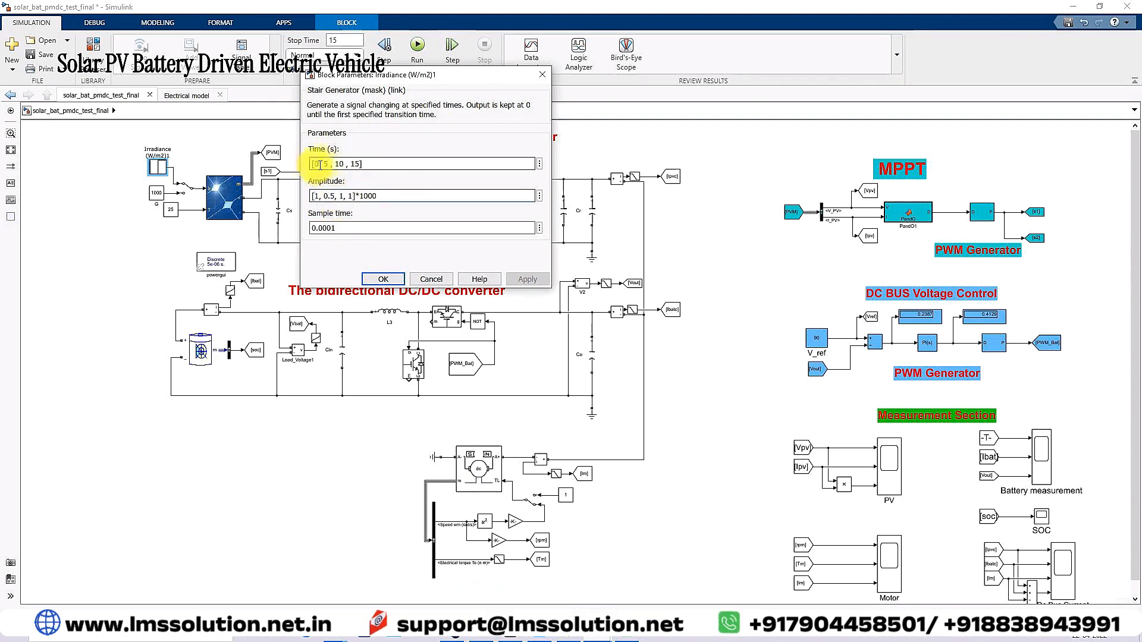
click(383, 280)
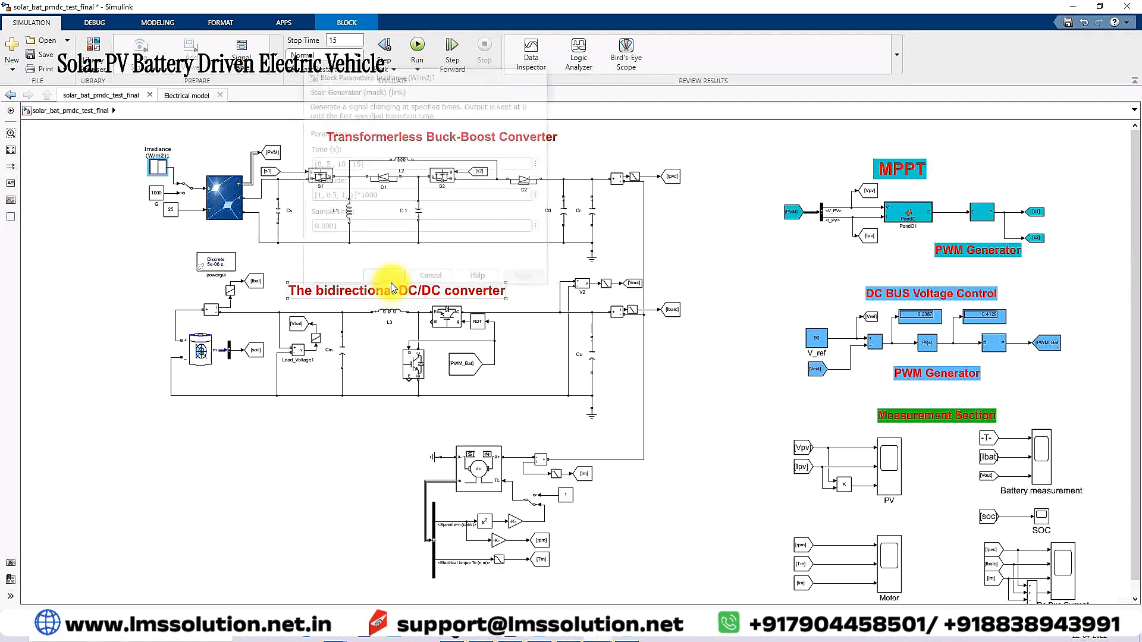
Arrange the PV, Battery measurement, Motor and SOC scopes together, with SOC below Battery measurement, and run the simulation
click(595, 635)
click(806, 580)
click(595, 635)
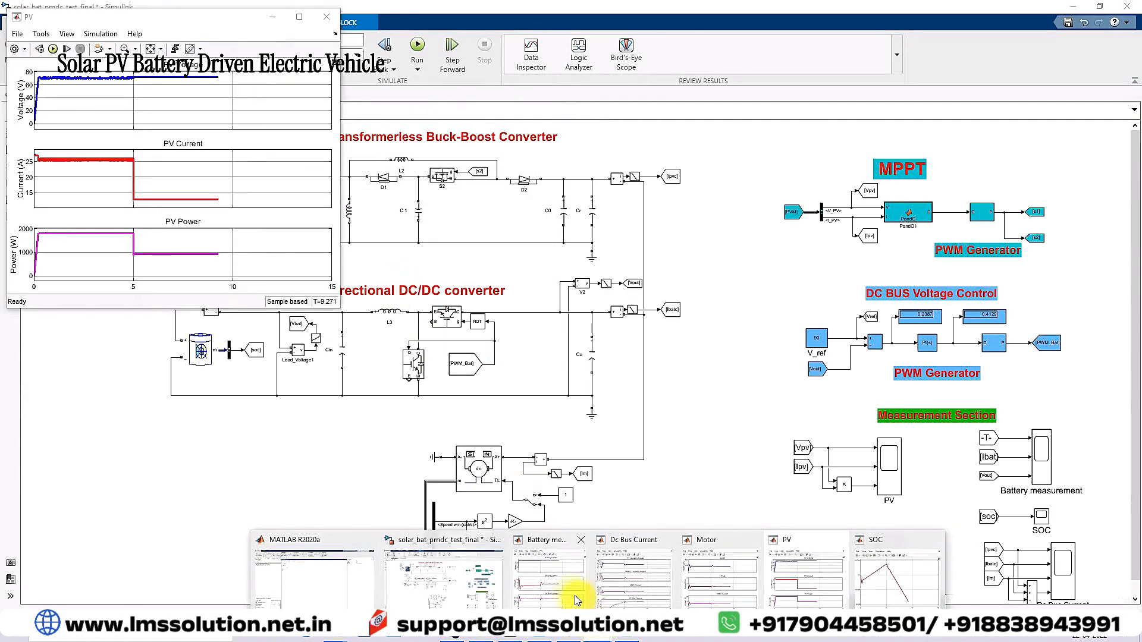
click(558, 580)
click(595, 635)
click(708, 577)
click(595, 636)
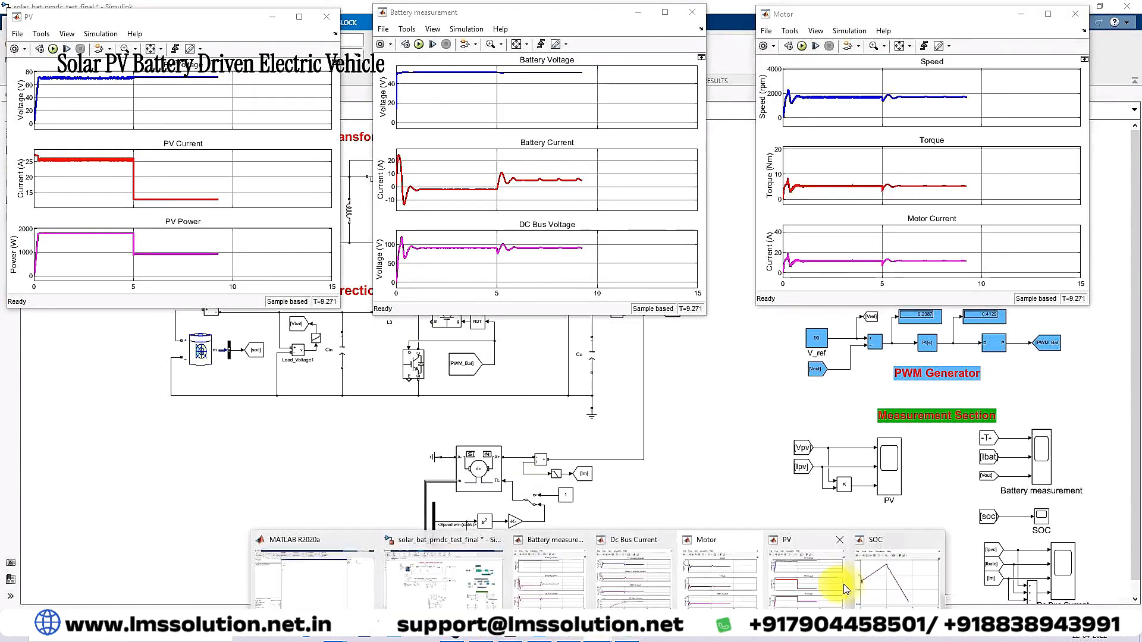
click(891, 573)
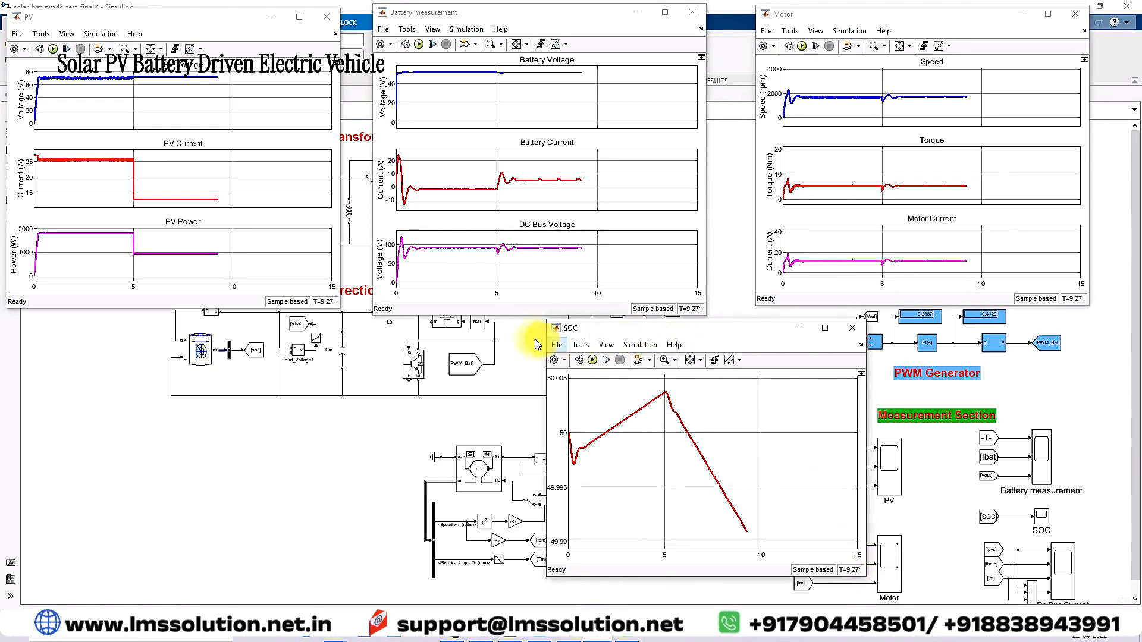
drag(591, 330, 421, 323)
click(423, 354)
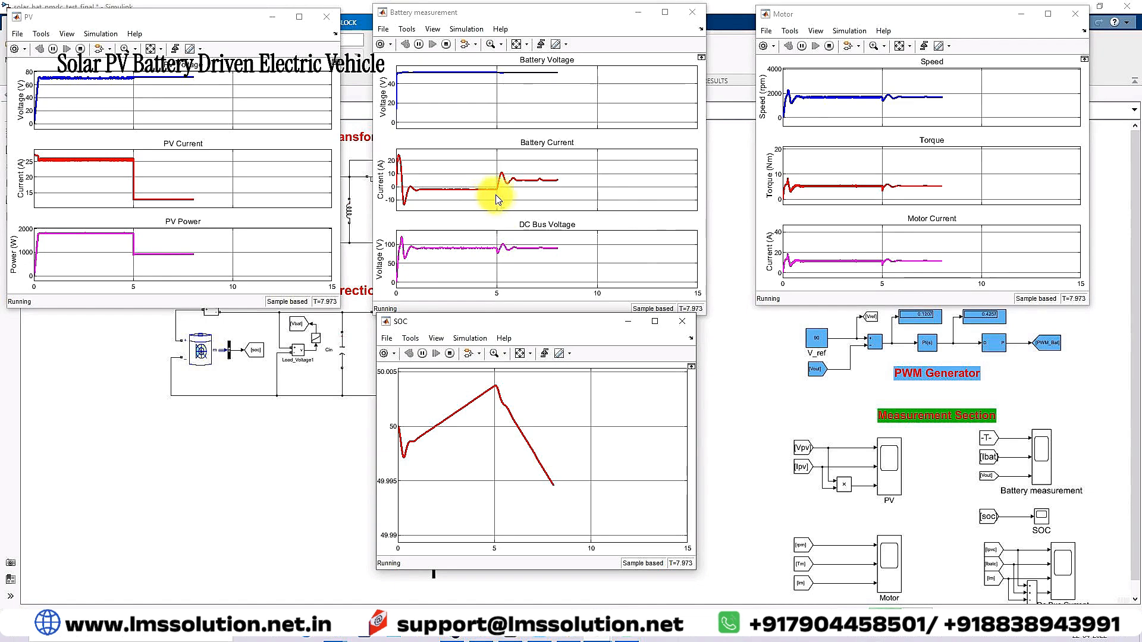
Mark the battery current before and after 5 s, the reduced PV power and the falling SOC with the screen pen, and clear the marks
key(ctrl+2)
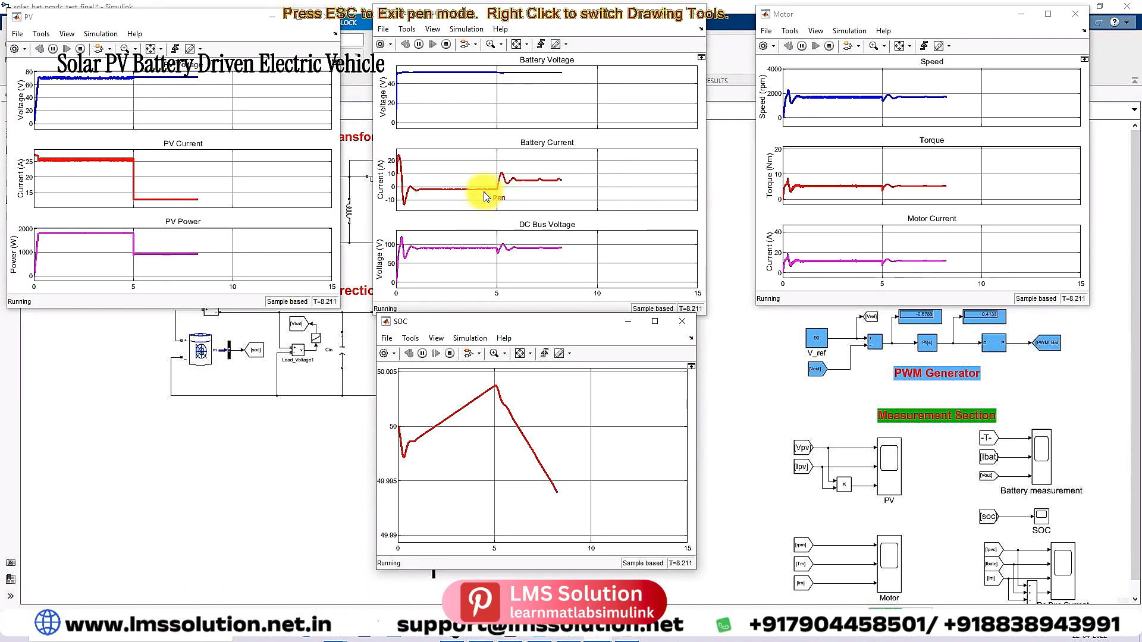
drag(484, 203, 484, 190)
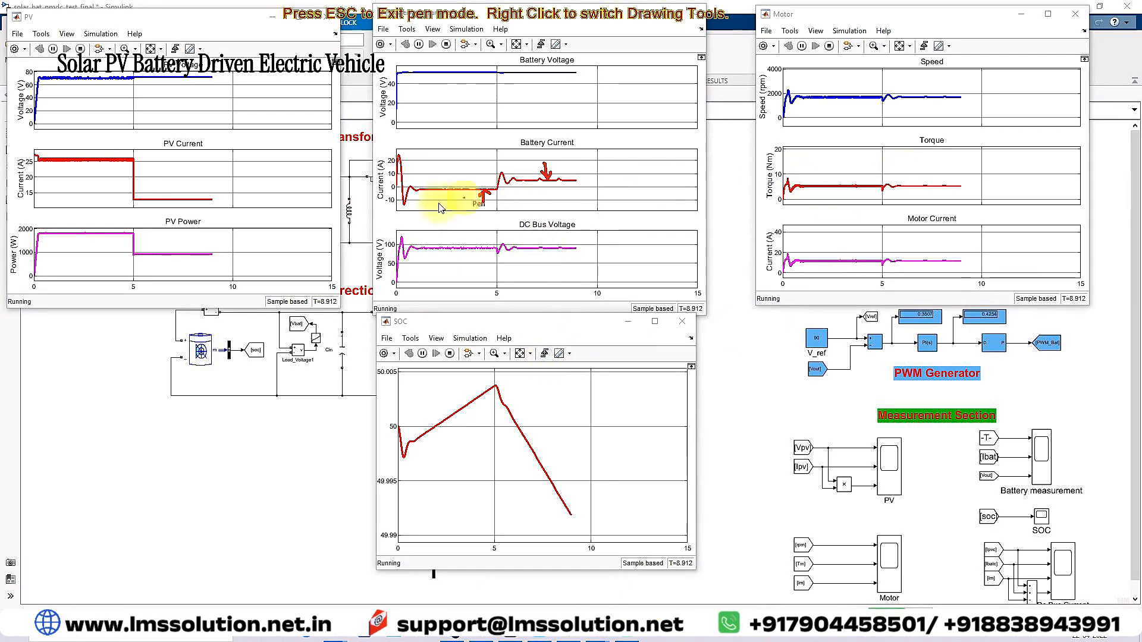
drag(206, 272, 219, 257)
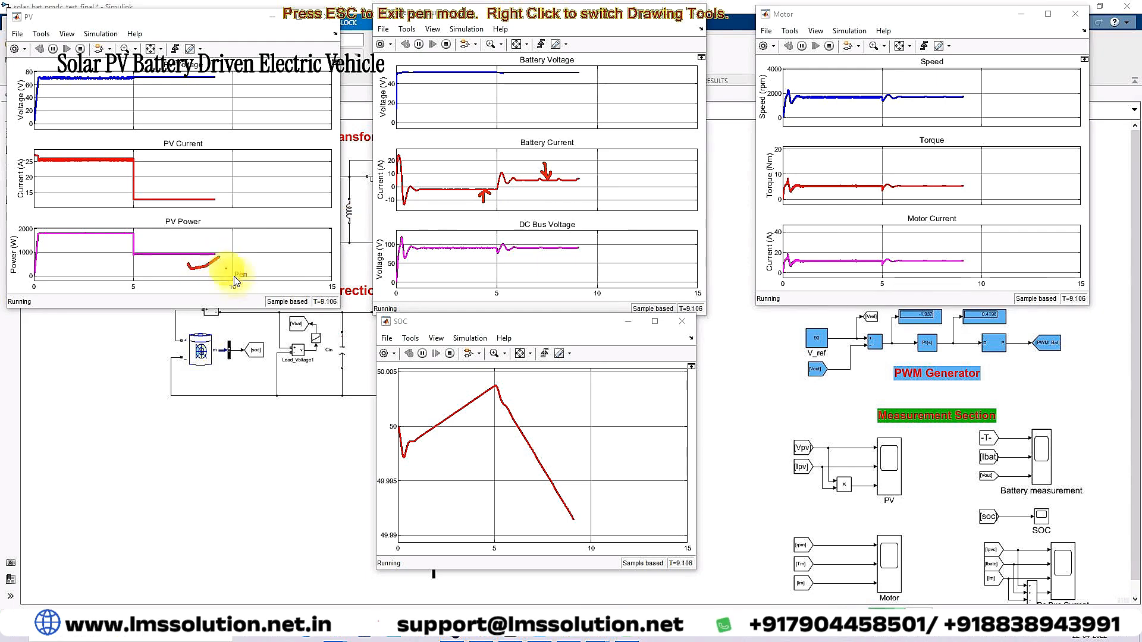
drag(500, 387, 586, 527)
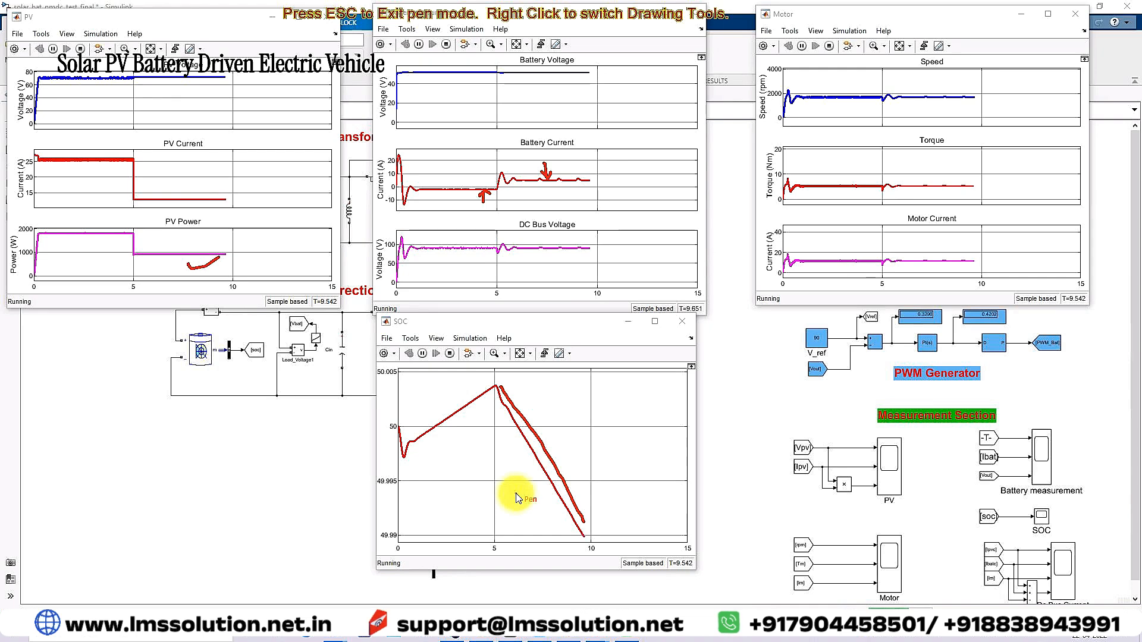
key(Escape)
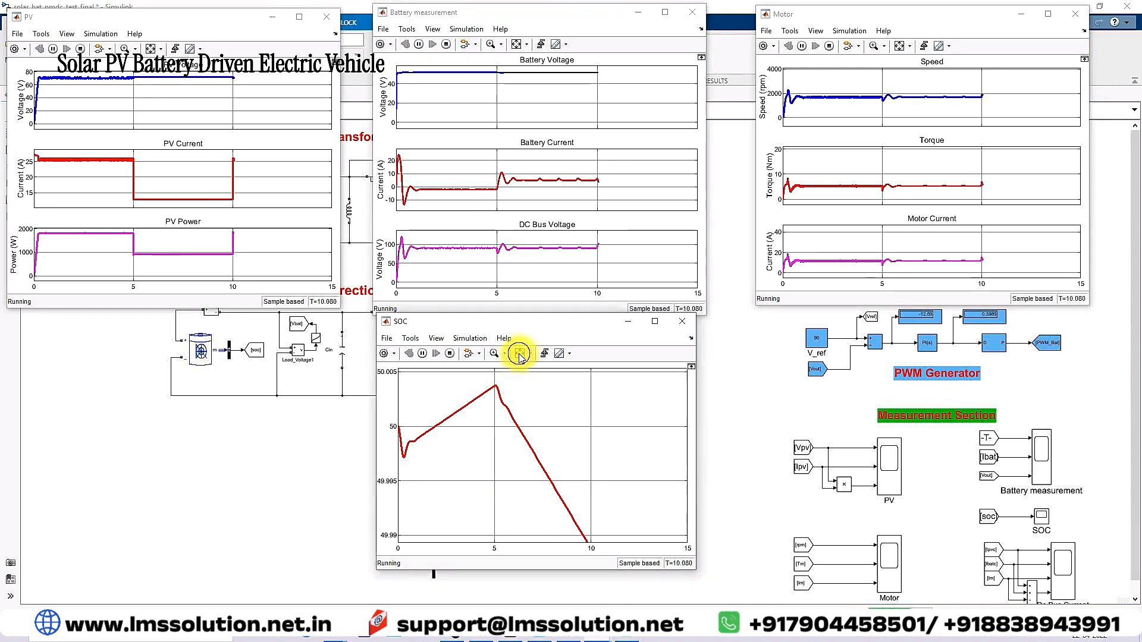
Scale the SOC plot's axes to its data, and mark the battery current and SOC curve after 10 s with the pen
click(520, 355)
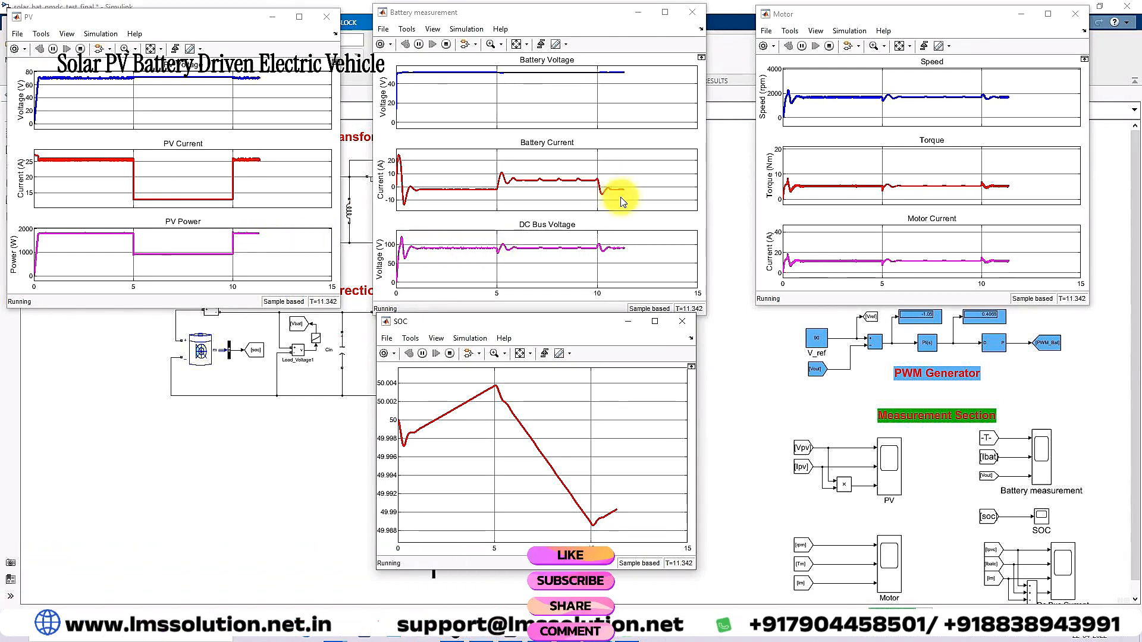
key(ctrl+2)
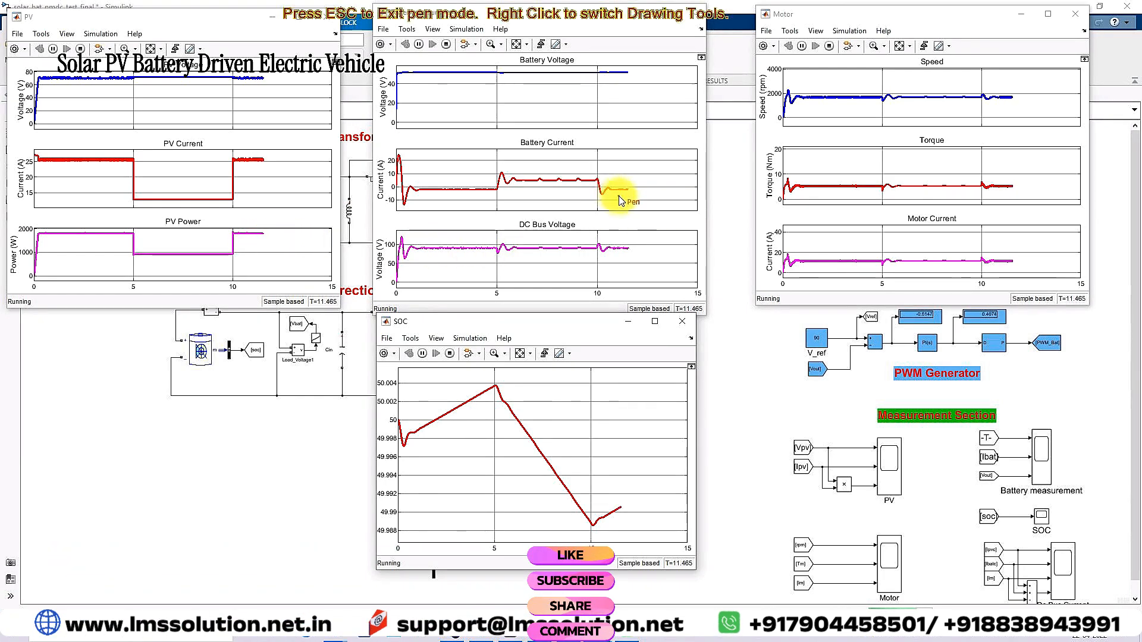
click(622, 195)
drag(623, 210, 624, 195)
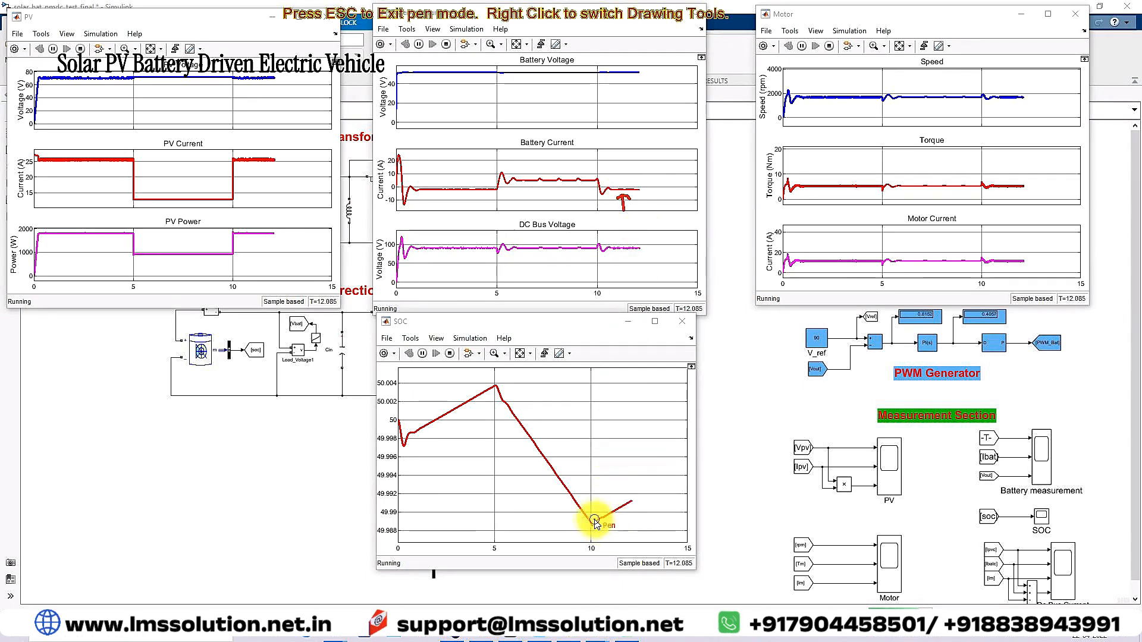
drag(595, 522, 631, 487)
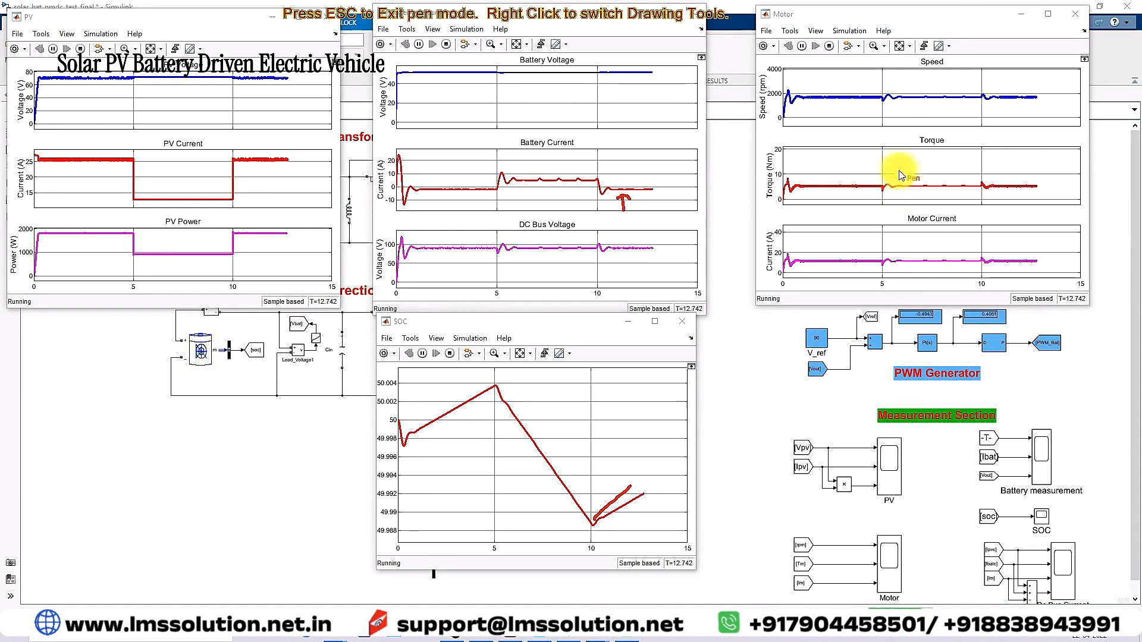
Draw pen arrows at the torque and motor current curves in the Motor scope
mouse_move(903, 178)
mouse_down()
mouse_move(904, 163)
mouse_move(913, 172)
mouse_up()
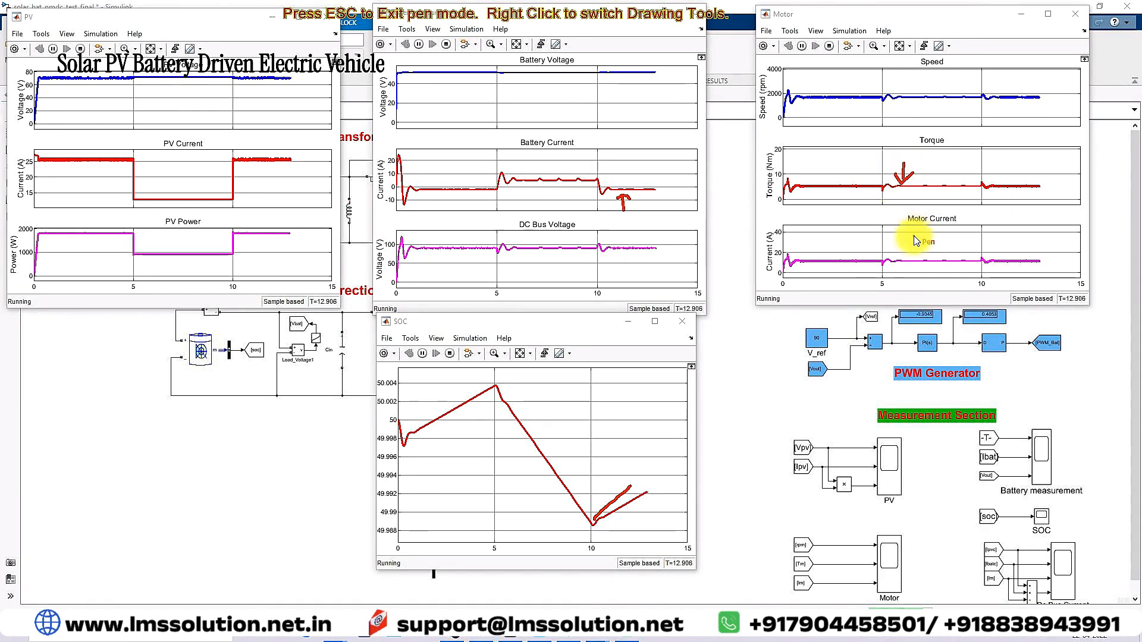
mouse_move(903, 237)
mouse_down()
mouse_move(899, 251)
mouse_move(910, 254)
mouse_up()
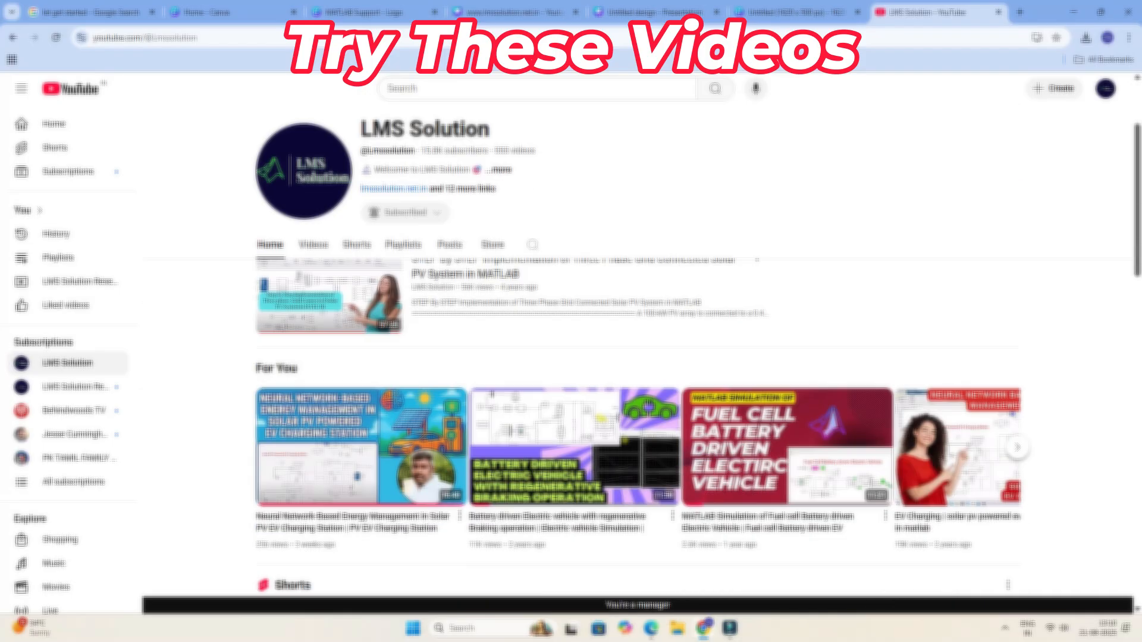
scroll(638, 369, down, 11)
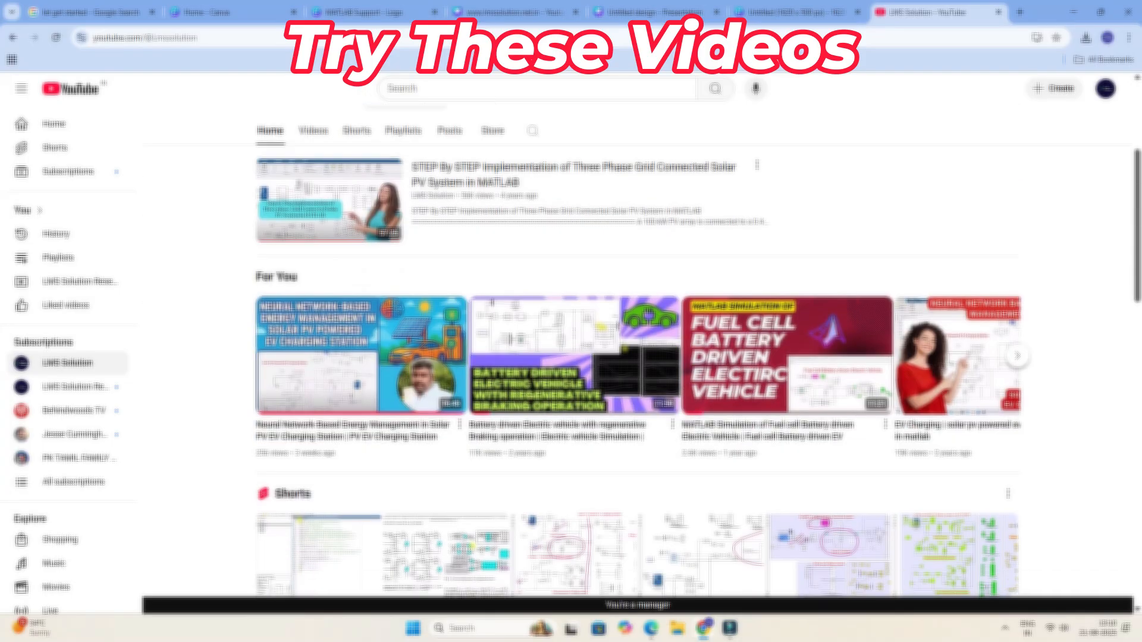
scroll(637, 369, down, 8)
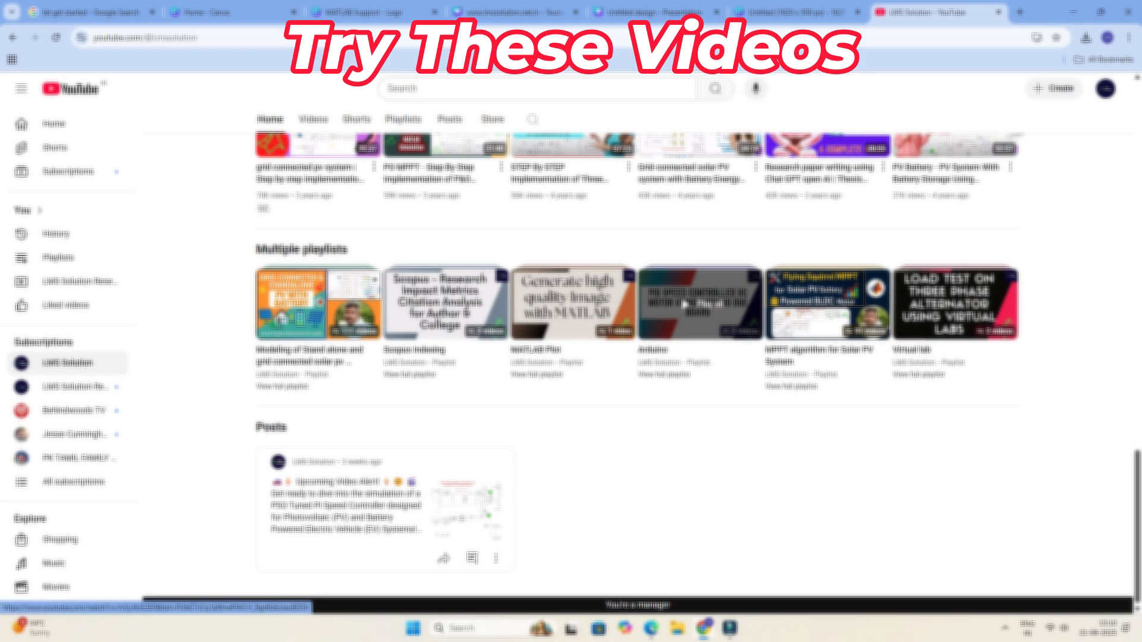
scroll(638, 369, up, 18)
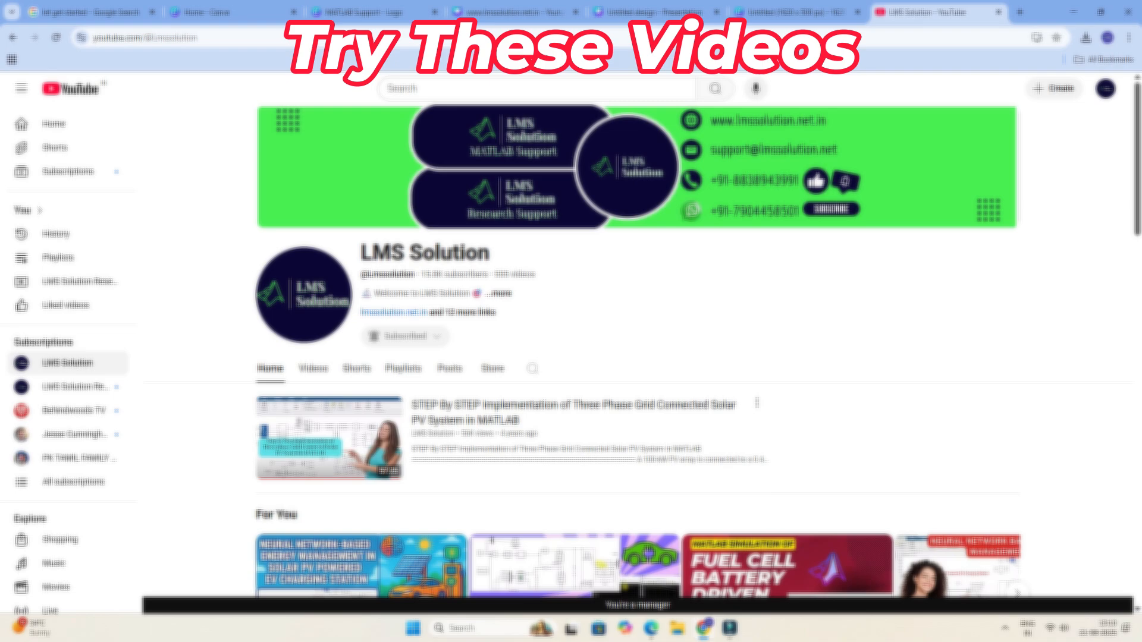
scroll(637, 365, down, 15)
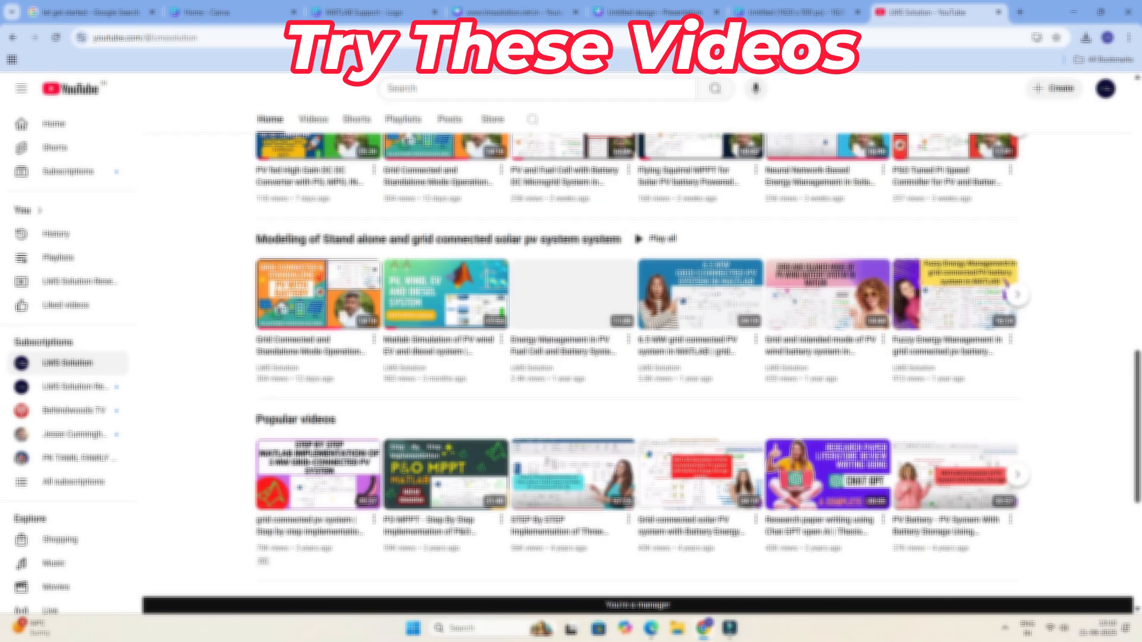
scroll(637, 366, down, 6)
scroll(637, 366, up, 13)
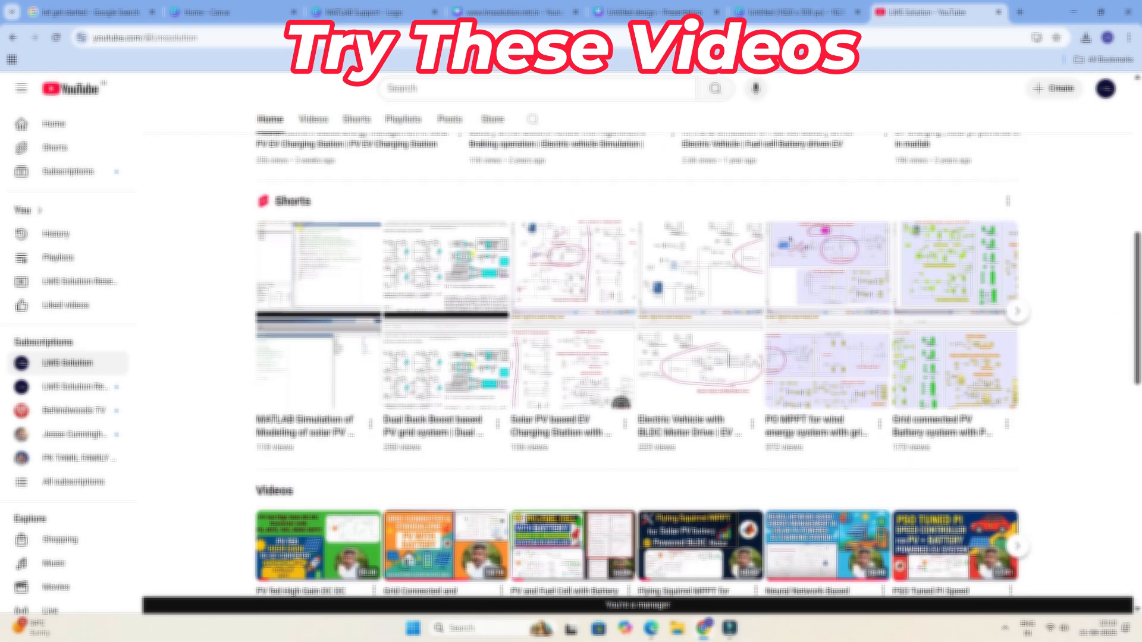